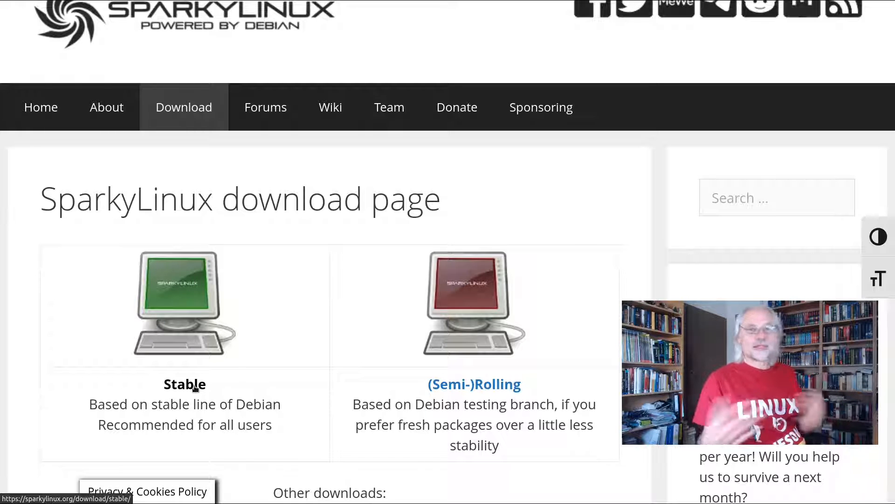
Open the Stable edition's download page and review the 6.4 64-bit ISO options, including MinimalGUI and MinimalCLI
{"action": "left_click", "coordinate": [195, 389]}
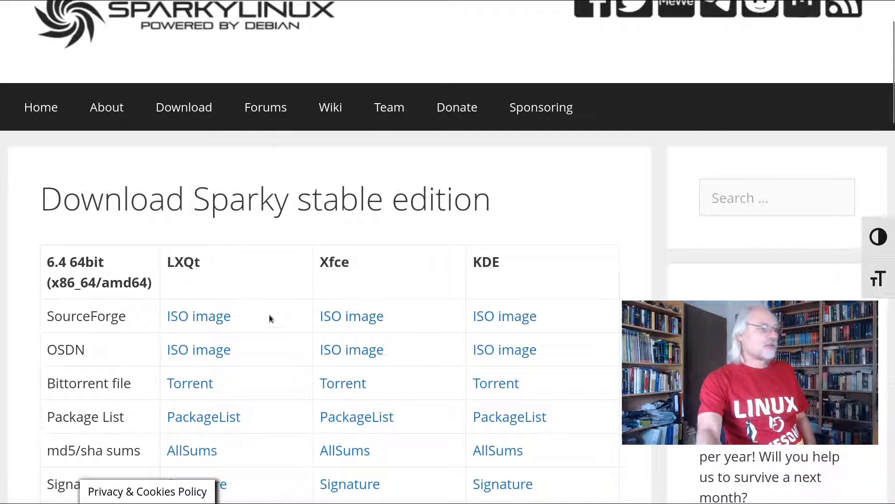
{"action": "scroll", "coordinate": [270, 314], "scroll_direction": "down", "scroll_amount": 2}
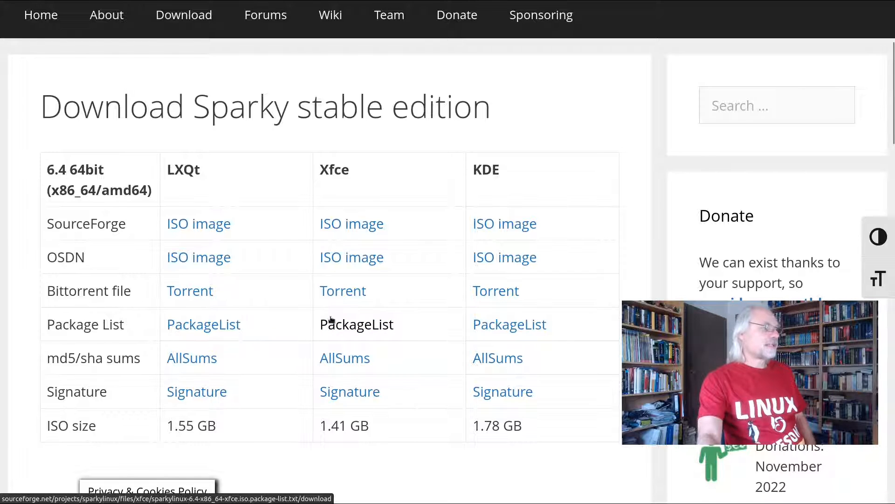
{"action": "scroll", "coordinate": [329, 319], "scroll_direction": "down", "scroll_amount": 2}
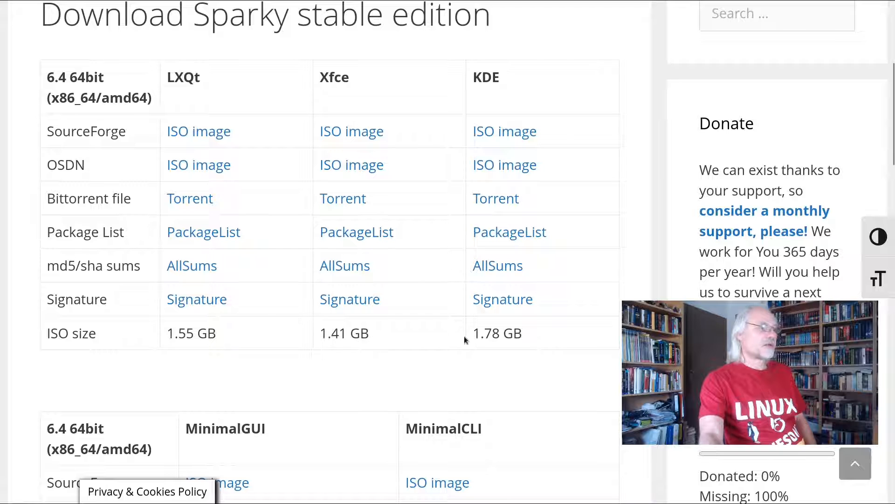
{"action": "scroll", "coordinate": [506, 304], "scroll_direction": "down", "scroll_amount": 2}
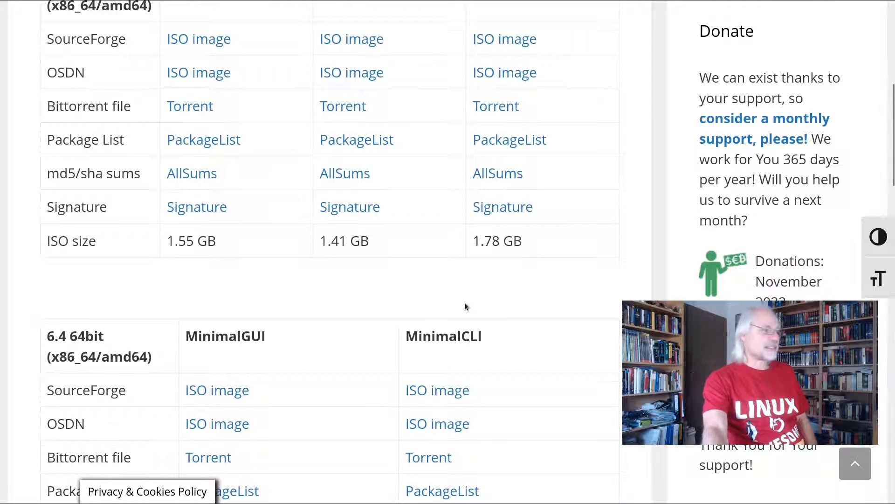
{"action": "scroll", "coordinate": [465, 306], "scroll_direction": "down", "scroll_amount": 2}
{"action": "scroll", "coordinate": [465, 306], "scroll_direction": "down", "scroll_amount": 2}
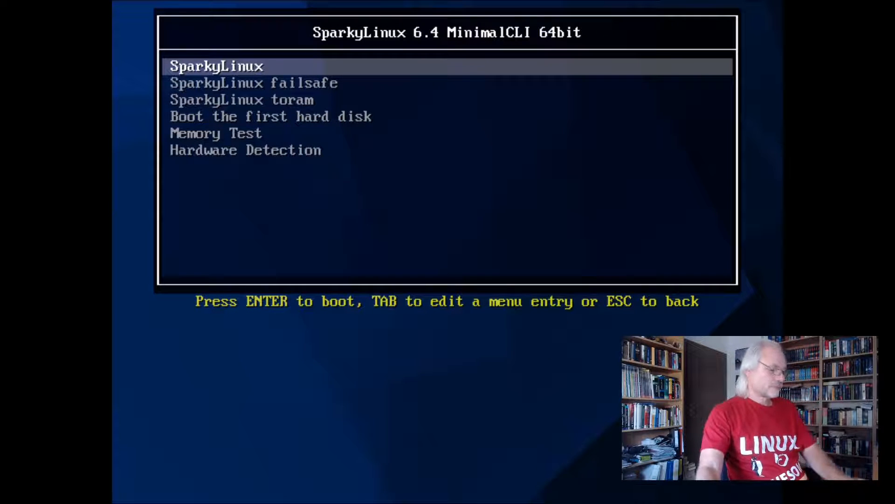
Boot the default SparkyLinux entry, run sudo sparky-installer and agree to continue the installation
{"action": "key", "text": "Return"}
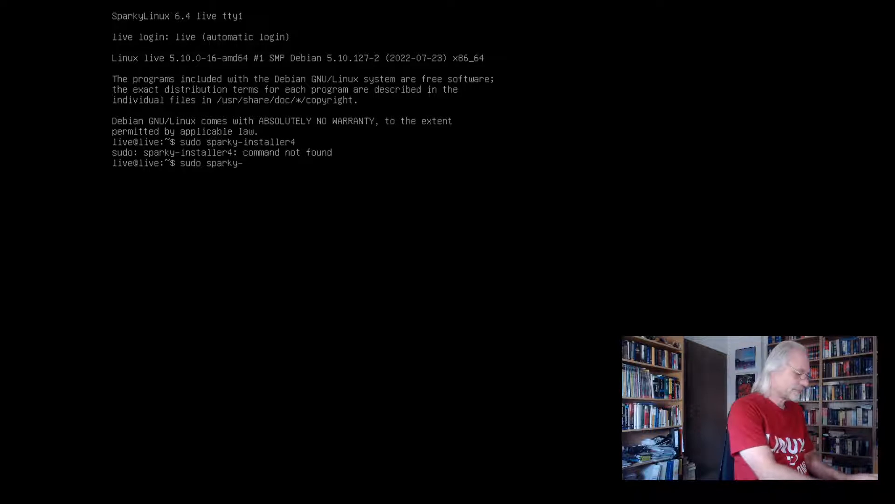
{"action": "type", "text": "installer"}
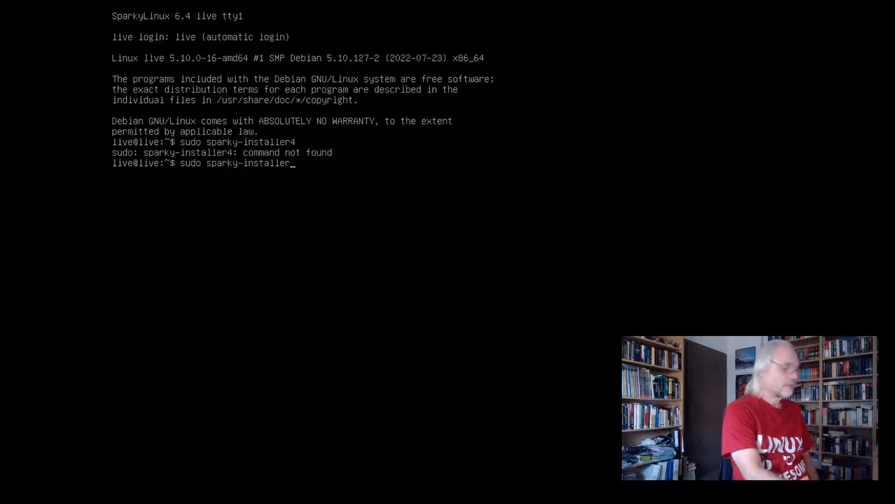
{"action": "key", "text": "Return"}
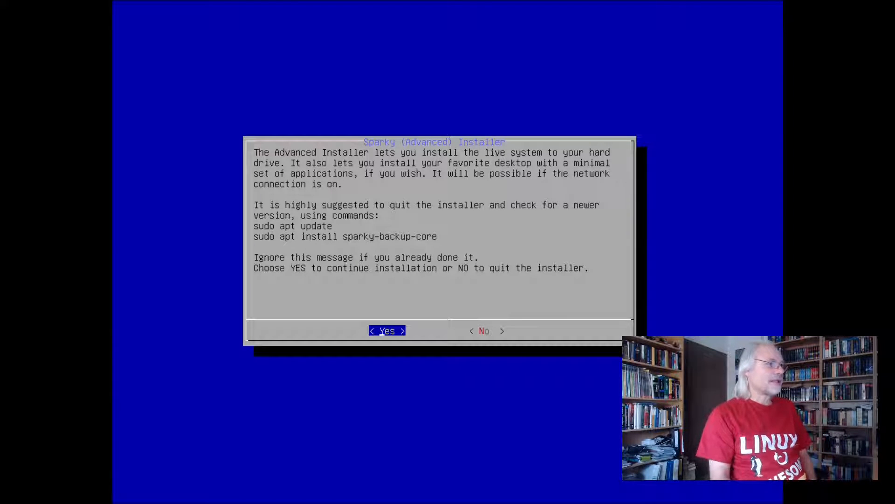
{"action": "key", "text": "Return"}
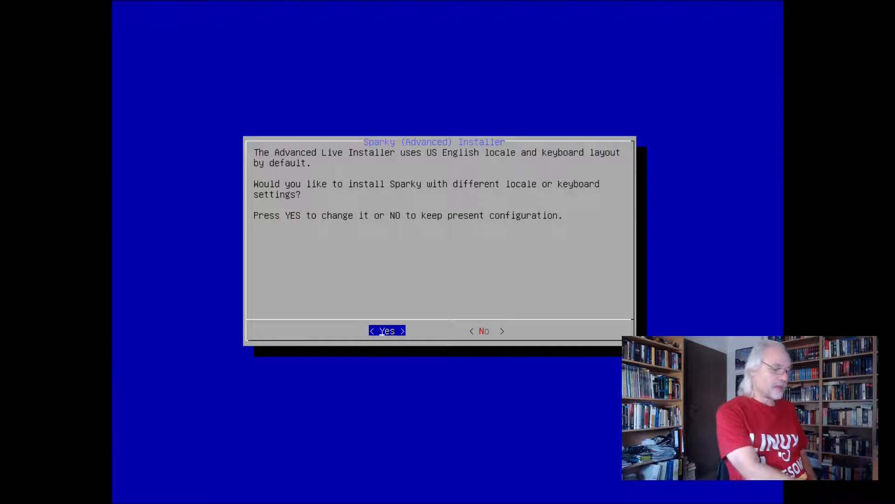
Choose to change the locale and keyboard settings, and accept en_US.UTF-8 as the system's default locale
{"action": "key", "text": "Return"}
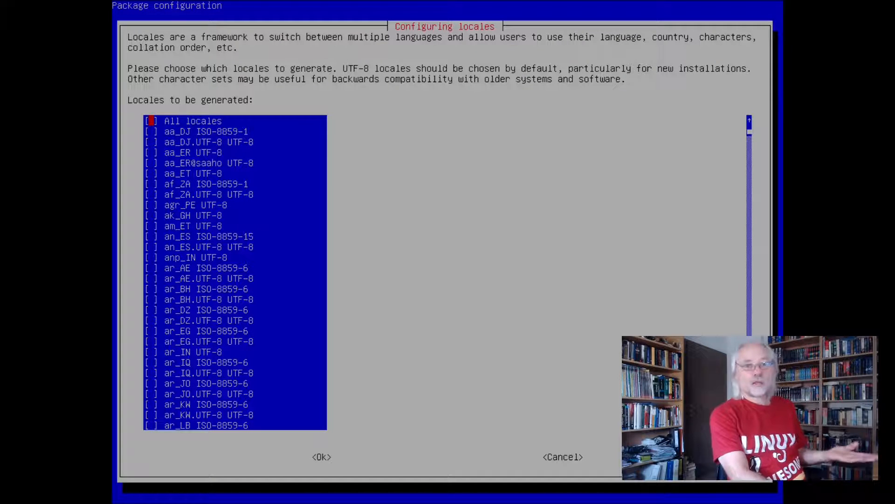
{"action": "key", "text": "Down"}
{"action": "key", "text": "Down"}
{"action": "key", "text": "Down"}
{"action": "key", "text": "Down"}
{"action": "key", "text": "Down"}
{"action": "key", "text": "Down"}
{"action": "key", "text": "Down"}
{"action": "key", "text": "Down"}
{"action": "key", "text": "Down"}
{"action": "key", "text": "Down"}
{"action": "key", "text": "Down"}
{"action": "key", "text": "Down"}
{"action": "key", "text": "Down"}
{"action": "key", "text": "Down"}
{"action": "key", "text": "Down"}
{"action": "key", "text": "Down"}
{"action": "key", "text": "Down"}
{"action": "key", "text": "Down"}
{"action": "key", "text": "Down"}
{"action": "key", "text": "Down"}
{"action": "key", "text": "Down"}
{"action": "key", "text": "Down"}
{"action": "key", "text": "Down"}
{"action": "key", "text": "Down"}
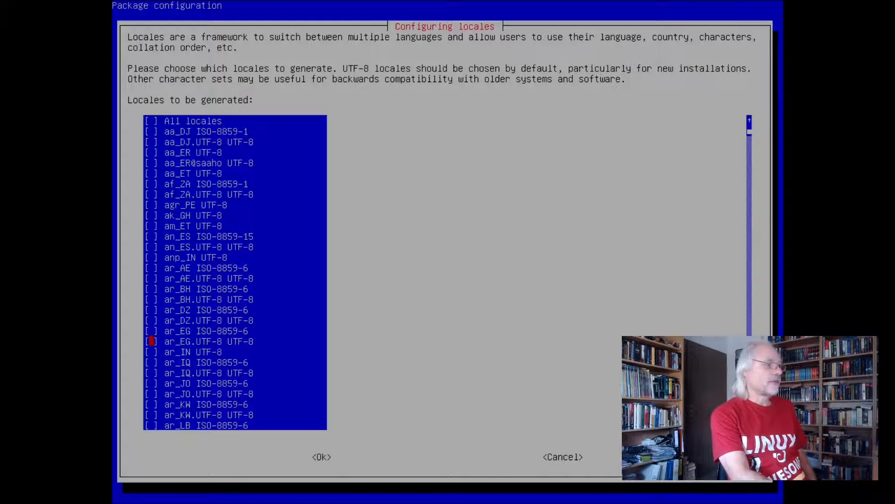
{"action": "key", "text": "Down"}
{"action": "key", "text": "Down"}
{"action": "key", "text": "Down"}
{"action": "key", "text": "Down"}
{"action": "key", "text": "Down"}
{"action": "key", "text": "Down"}
{"action": "key", "text": "Down"}
{"action": "key", "text": "Down"}
{"action": "key", "text": "Down"}
{"action": "key", "text": "Down"}
{"action": "key", "text": "Down"}
{"action": "key", "text": "Down"}
{"action": "key", "text": "Down"}
{"action": "key", "text": "Down"}
{"action": "key", "text": "Down"}
{"action": "key", "text": "Down"}
{"action": "key", "text": "Down"}
{"action": "key", "text": "Down"}
{"action": "key", "text": "Down"}
{"action": "key", "text": "Down"}
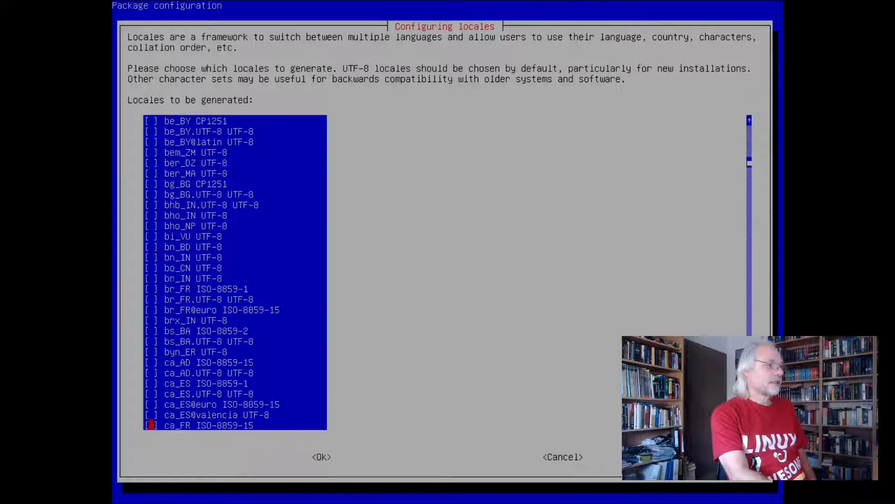
{"action": "key", "text": "Down"}
{"action": "key", "text": "Down"}
{"action": "key", "text": "Down"}
{"action": "key", "text": "Down"}
{"action": "key", "text": "Down"}
{"action": "key", "text": "Down"}
{"action": "key", "text": "Down"}
{"action": "key", "text": "Down"}
{"action": "key", "text": "Down"}
{"action": "key", "text": "Down"}
{"action": "key", "text": "Down"}
{"action": "key", "text": "Down"}
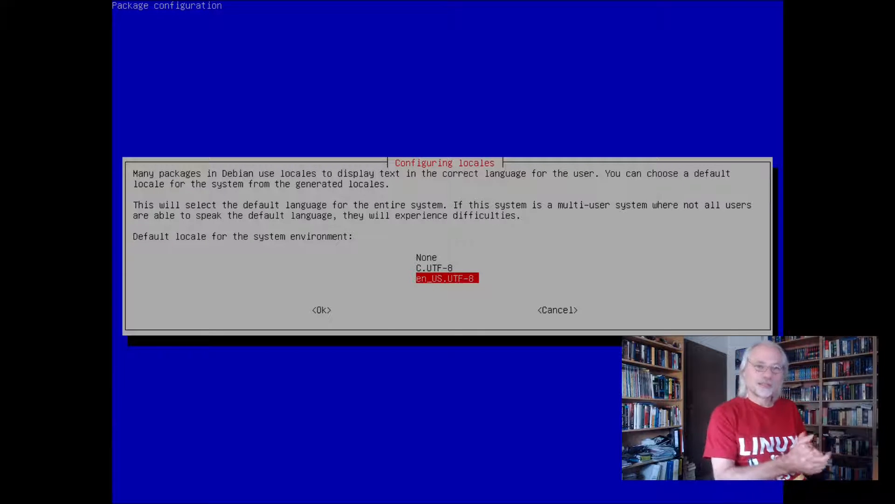
{"action": "key", "text": "Return"}
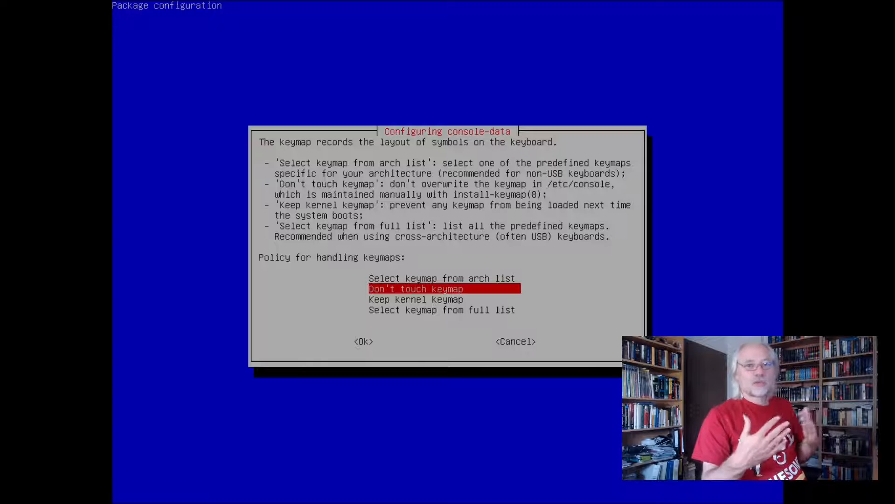
Leave the keymap untouched and configure the console with UTF-8 encoding, Latin1 and Latin5 characters, and the Fixed font at 8x16
{"action": "key", "text": "Return"}
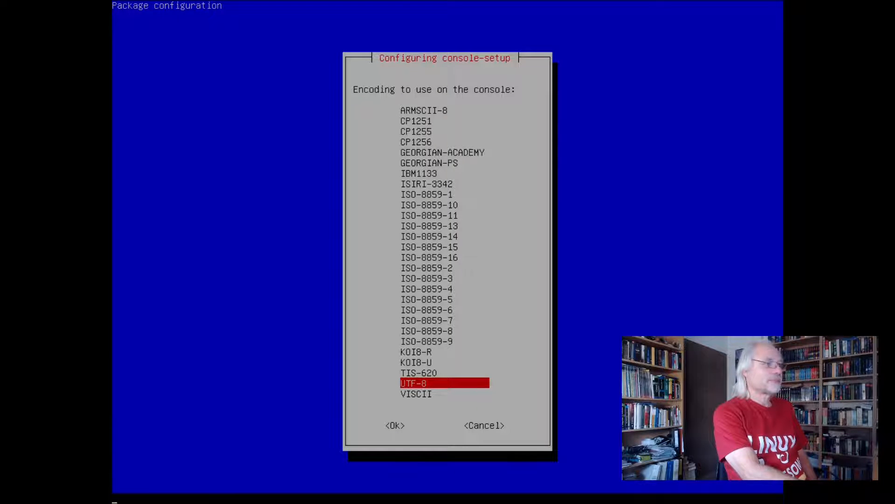
{"action": "key", "text": "Return"}
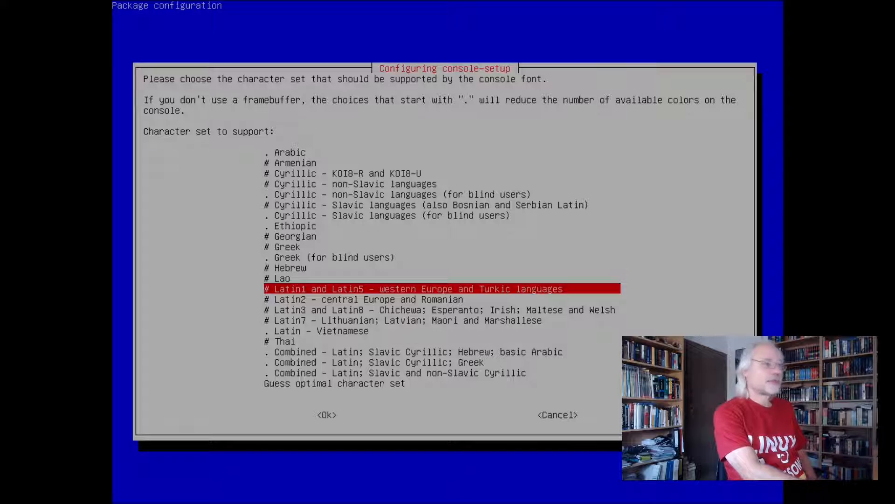
{"action": "key", "text": "Return"}
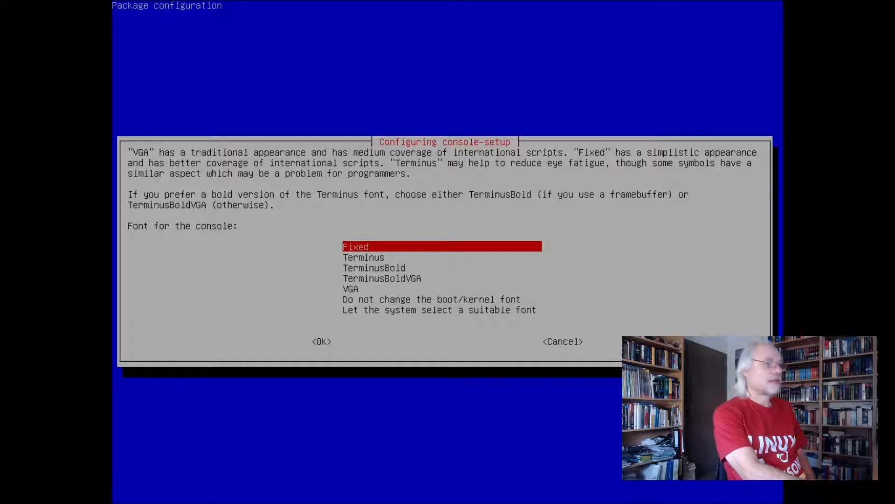
{"action": "key", "text": "Return"}
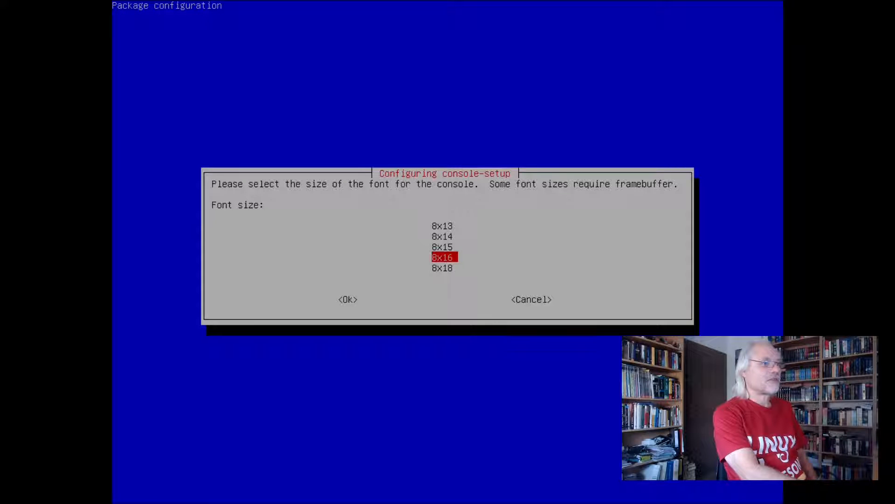
{"action": "key", "text": "Return"}
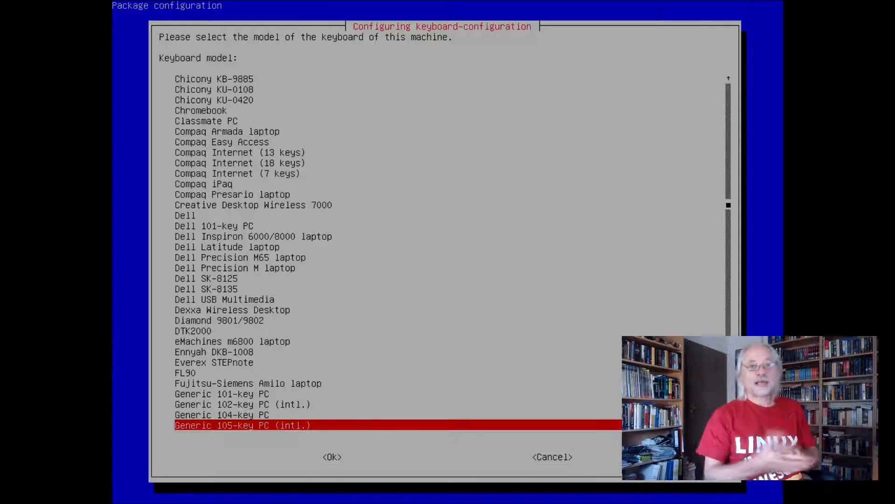
Select the Generic 105-key PC (intl.) keyboard model and choose Other instead of the English (US) layouts
{"action": "key", "text": "Return"}
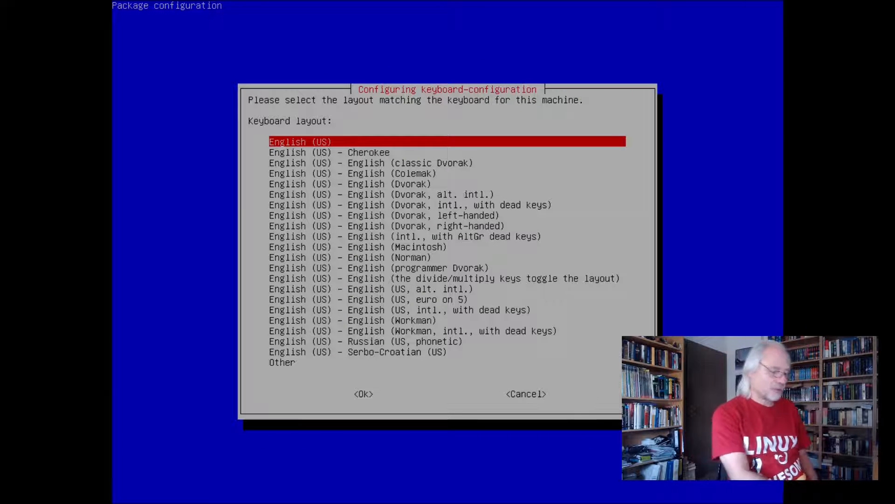
{"action": "key", "text": "Down"}
{"action": "key", "text": "Down"}
{"action": "key", "text": "Down"}
{"action": "key", "text": "Down"}
{"action": "key", "text": "Down"}
{"action": "key", "text": "Down"}
{"action": "key", "text": "Down"}
{"action": "key", "text": "Down"}
{"action": "key", "text": "Down"}
{"action": "key", "text": "Down"}
{"action": "key", "text": "Down"}
{"action": "key", "text": "Down"}
{"action": "key", "text": "Down"}
{"action": "key", "text": "Down"}
{"action": "key", "text": "Down"}
{"action": "key", "text": "Down"}
{"action": "key", "text": "Down"}
{"action": "key", "text": "Down"}
{"action": "key", "text": "Down"}
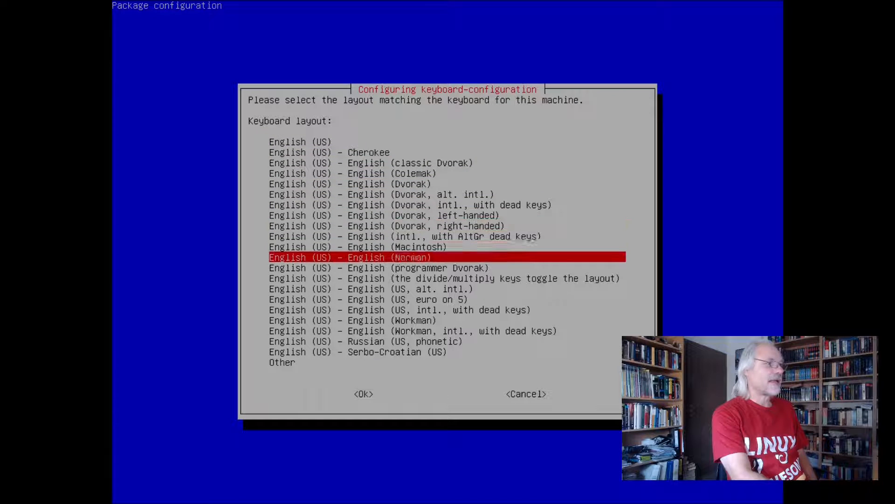
{"action": "key", "text": "Down"}
{"action": "key", "text": "Down"}
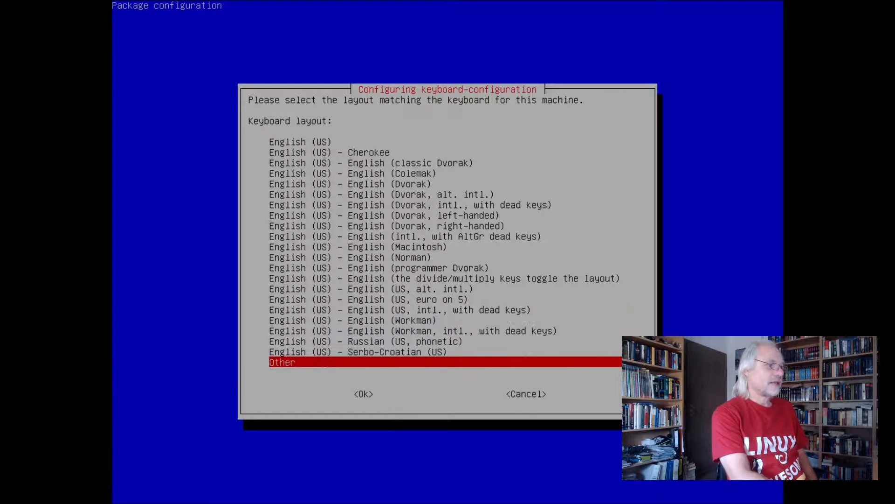
{"action": "key", "text": "Return"}
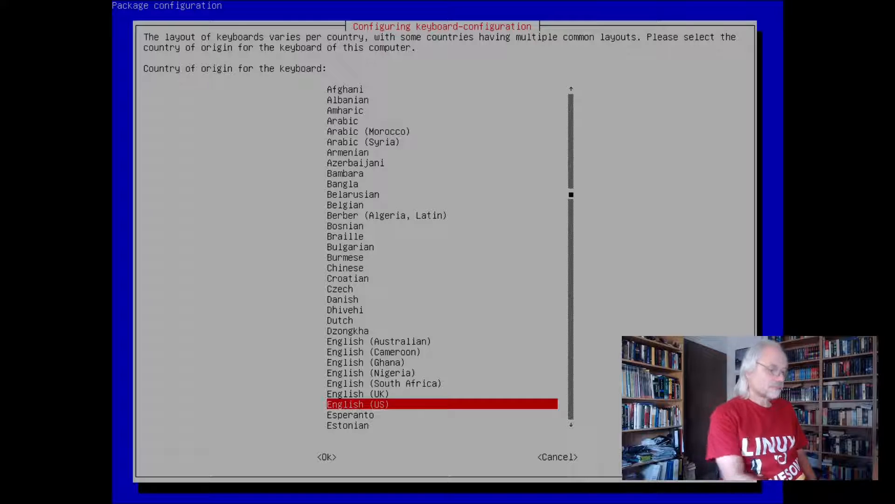
Set the country of origin for the keyboard to German
{"action": "key", "text": "Up"}
{"action": "key", "text": "Up"}
{"action": "key", "text": "Up"}
{"action": "key", "text": "Up"}
{"action": "key", "text": "Down"}
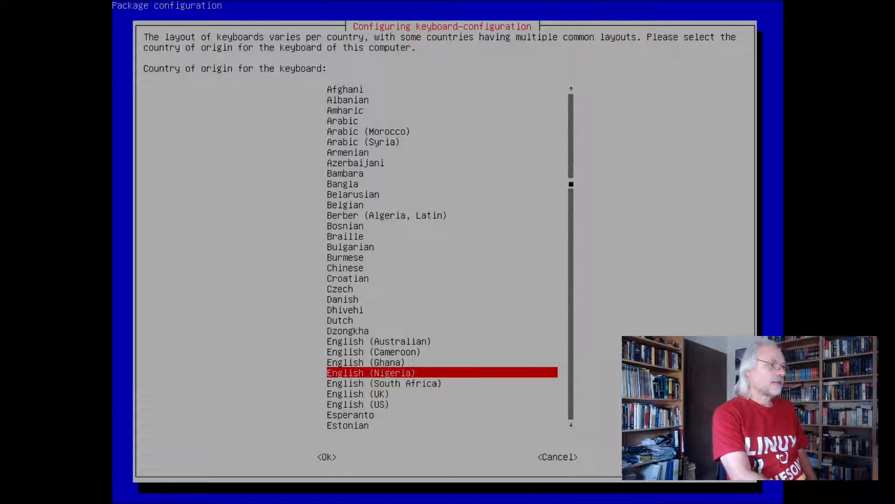
{"action": "key", "text": "Down"}
{"action": "key", "text": "Down"}
{"action": "key", "text": "Down"}
{"action": "key", "text": "Down"}
{"action": "key", "text": "Down"}
{"action": "key", "text": "Down"}
{"action": "key", "text": "Down"}
{"action": "key", "text": "Down"}
{"action": "key", "text": "Down"}
{"action": "key", "text": "Down"}
{"action": "key", "text": "Down"}
{"action": "key", "text": "Down"}
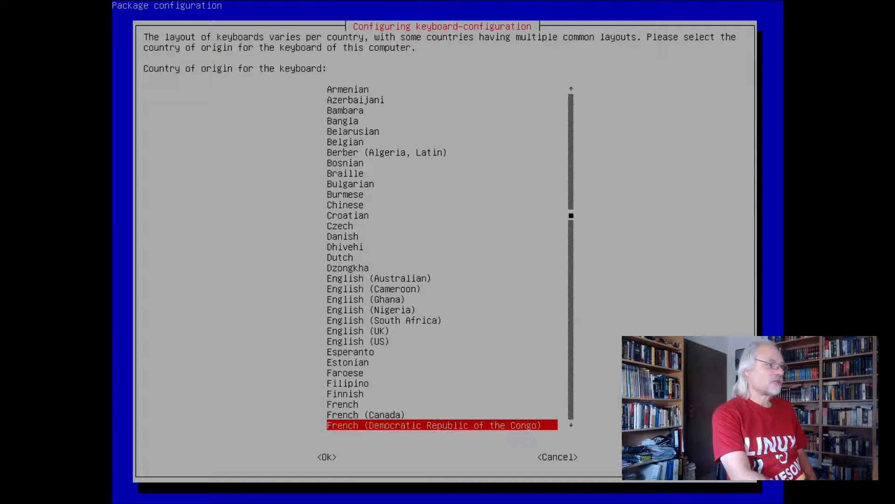
{"action": "key", "text": "Down"}
{"action": "key", "text": "Down"}
{"action": "key", "text": "Down"}
{"action": "key", "text": "Down"}
{"action": "key", "text": "Down"}
{"action": "key", "text": "Up"}
{"action": "key", "text": "Up"}
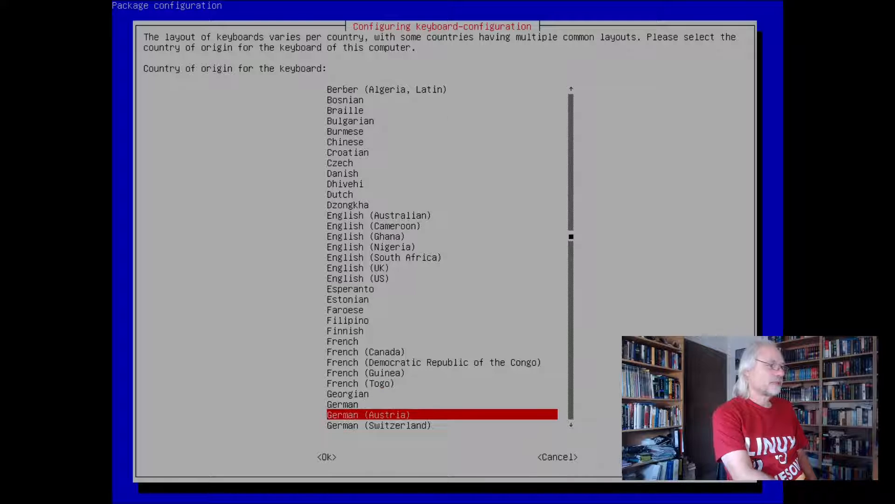
{"action": "key", "text": "Return"}
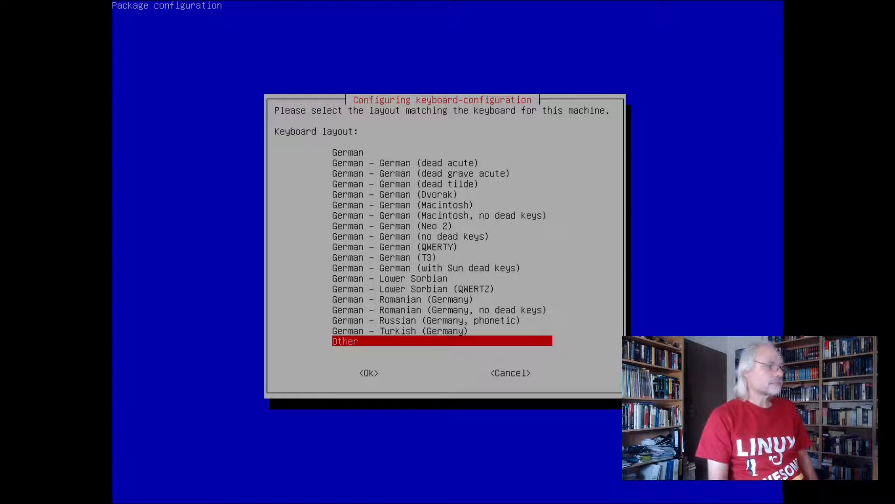
Choose the plain German keyboard layout, with the layout's default AltGr key and no compose key
{"action": "key", "text": "Up"}
{"action": "key", "text": "Up"}
{"action": "key", "text": "Up"}
{"action": "key", "text": "Up"}
{"action": "key", "text": "Up"}
{"action": "key", "text": "Up"}
{"action": "key", "text": "Up"}
{"action": "key", "text": "Up"}
{"action": "key", "text": "Up"}
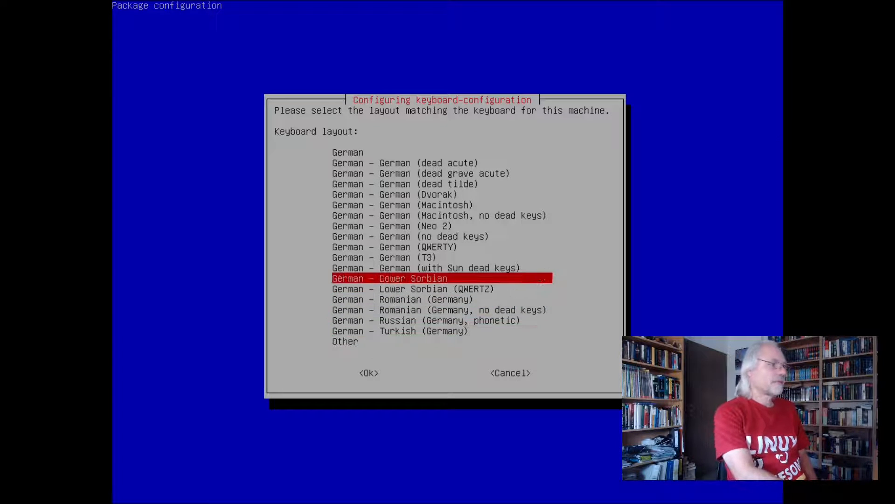
{"action": "key", "text": "Up"}
{"action": "key", "text": "Up"}
{"action": "key", "text": "Up"}
{"action": "key", "text": "Up"}
{"action": "key", "text": "Up"}
{"action": "key", "text": "Up"}
{"action": "key", "text": "Up"}
{"action": "key", "text": "Up"}
{"action": "key", "text": "Up"}
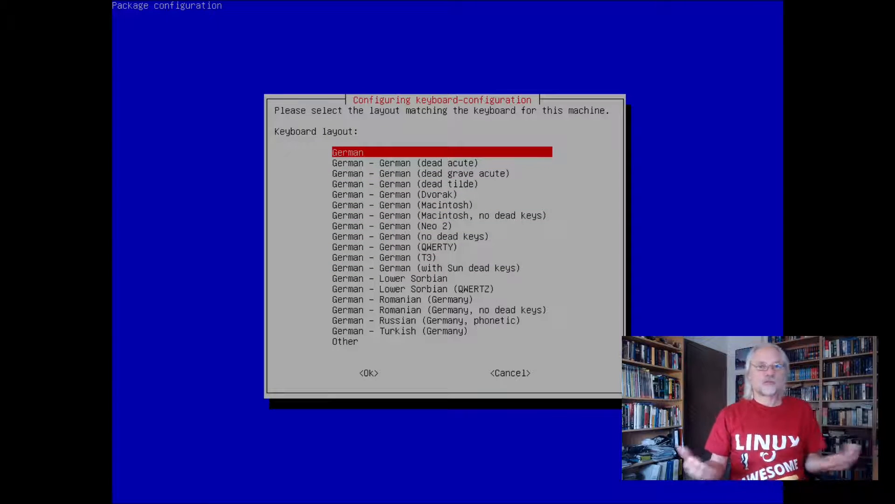
{"action": "key", "text": "Return"}
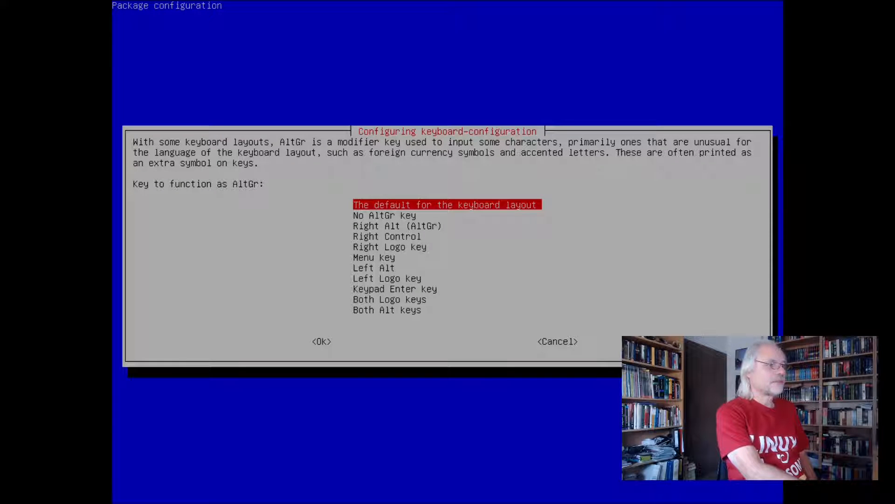
{"action": "key", "text": "Return"}
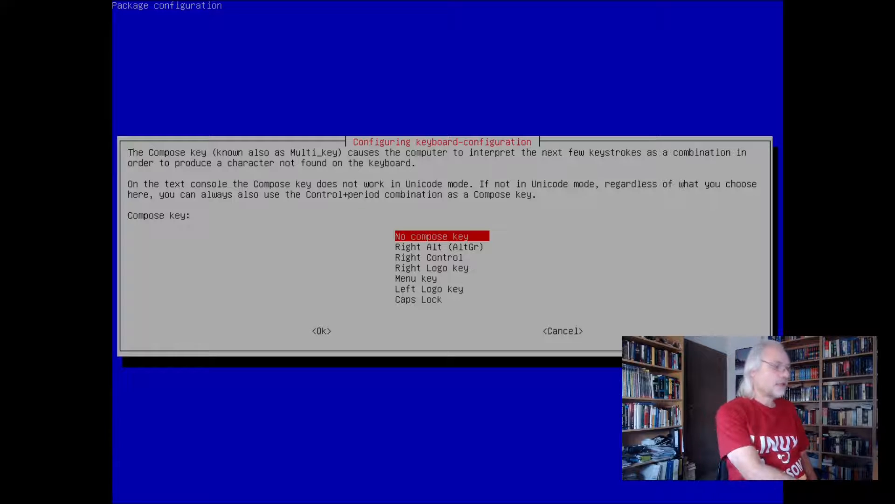
{"action": "key", "text": "Return"}
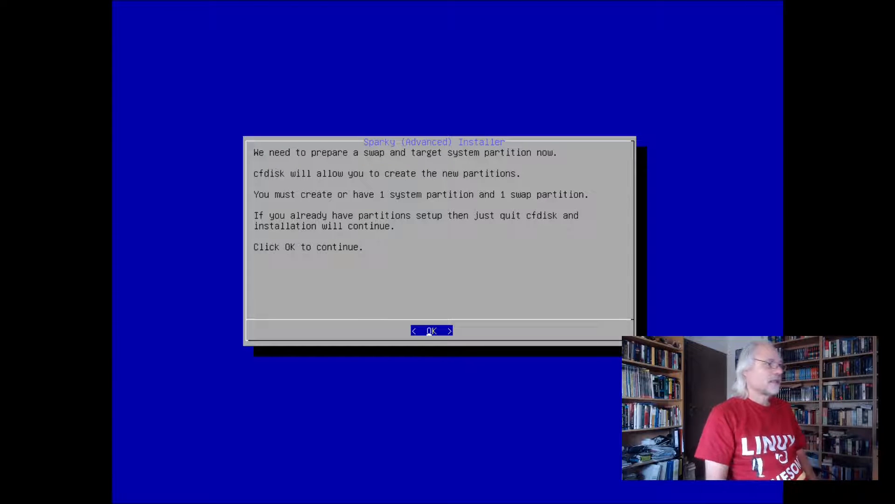
Continue to the partition preparation and select the sda drive for partitioning in cfdisk
{"action": "key", "text": "Return"}
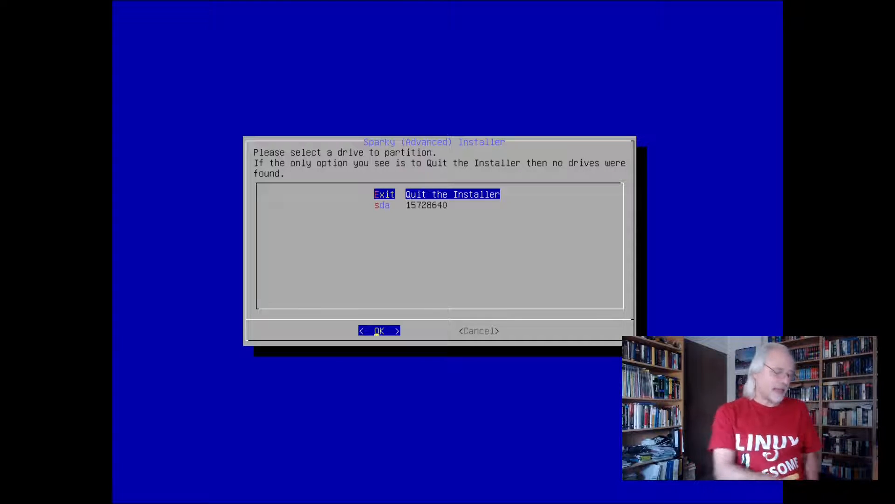
{"action": "key", "text": "Down"}
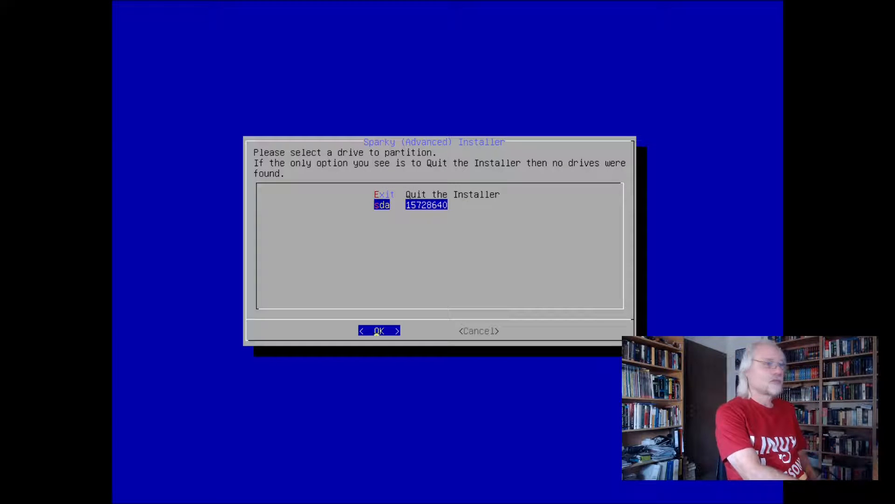
{"action": "key", "text": "Return"}
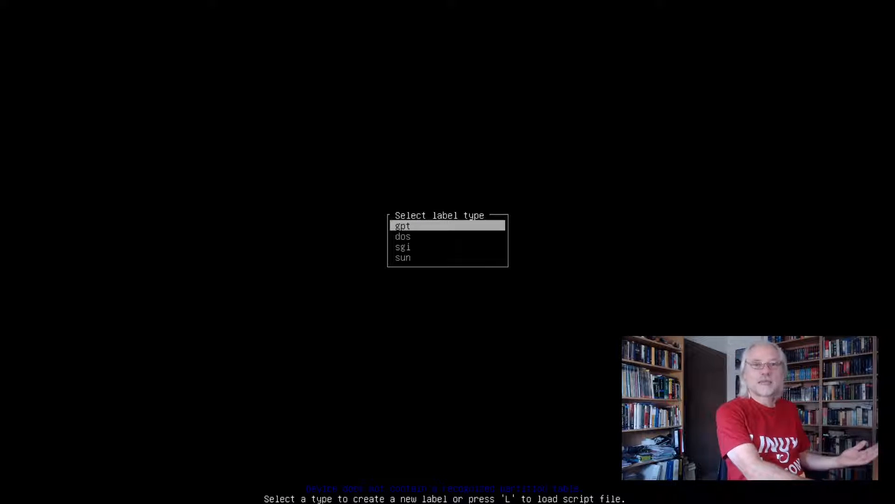
Create a gpt label on the sda drive and add a 13G partition from the free space
{"action": "key", "text": "Return"}
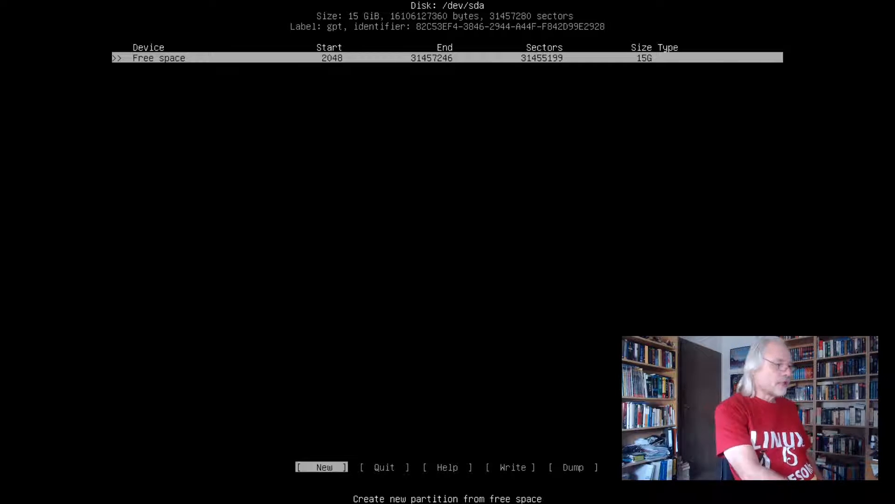
{"action": "key", "text": "Return"}
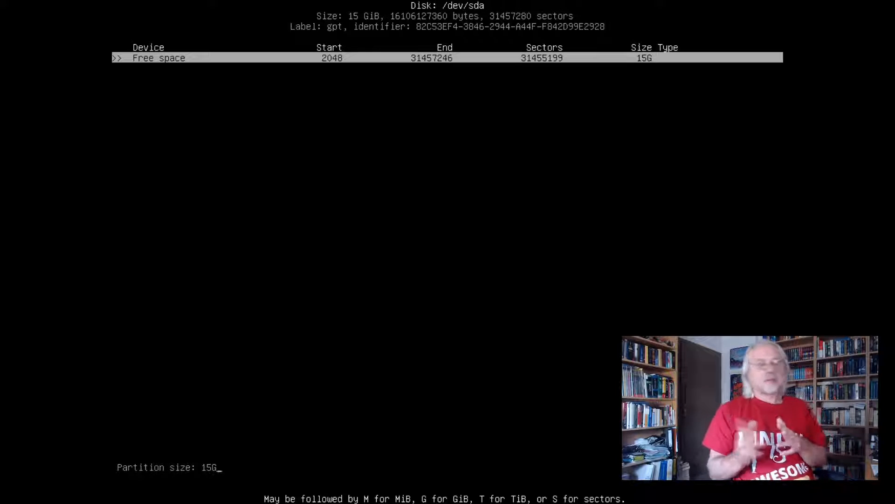
{"action": "key", "text": "BackSpace"}
{"action": "key", "text": "BackSpace"}
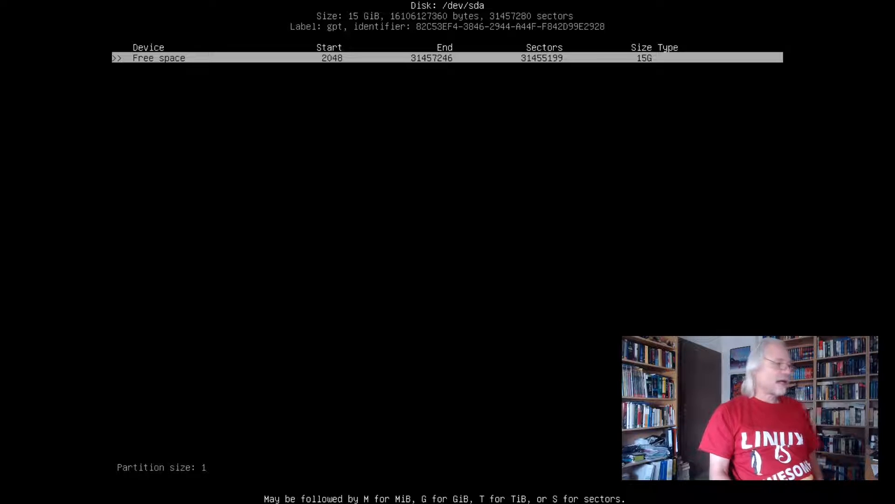
{"action": "type", "text": "3"}
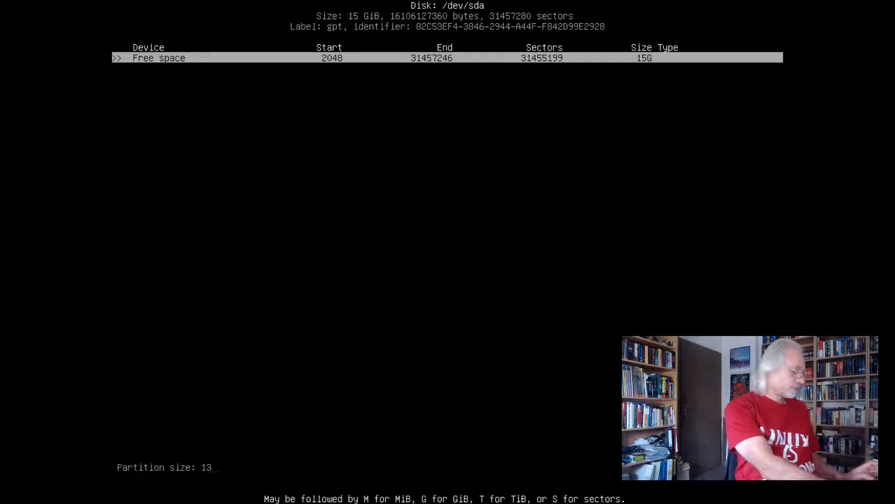
{"action": "type", "text": "G"}
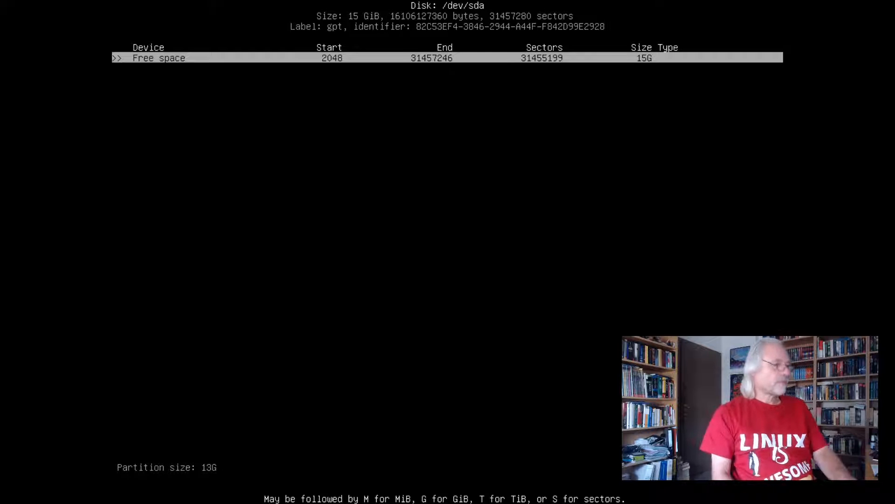
{"action": "key", "text": "Return"}
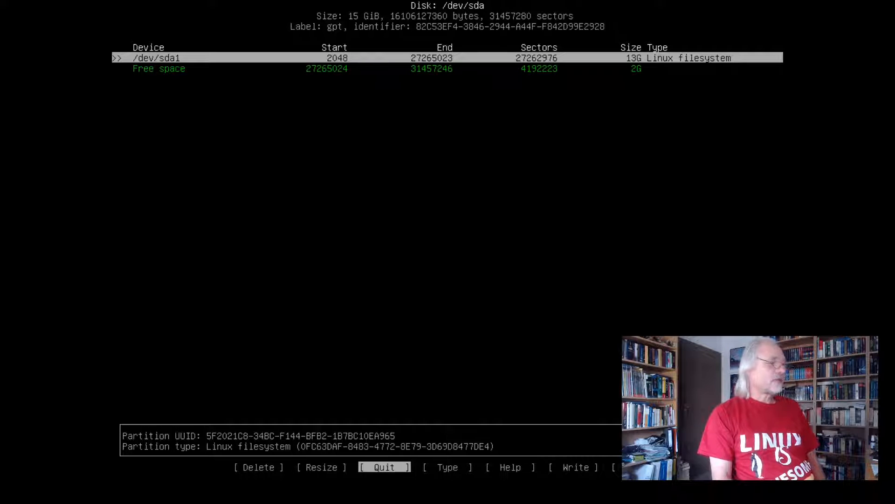
Create a 2G partition from the remaining free space and set its type to Linux swap
{"action": "key", "text": "Down"}
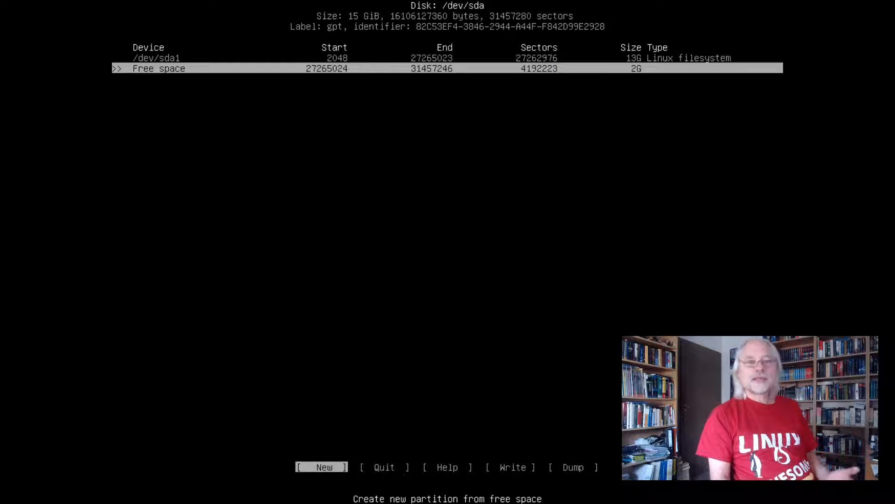
{"action": "key", "text": "Return"}
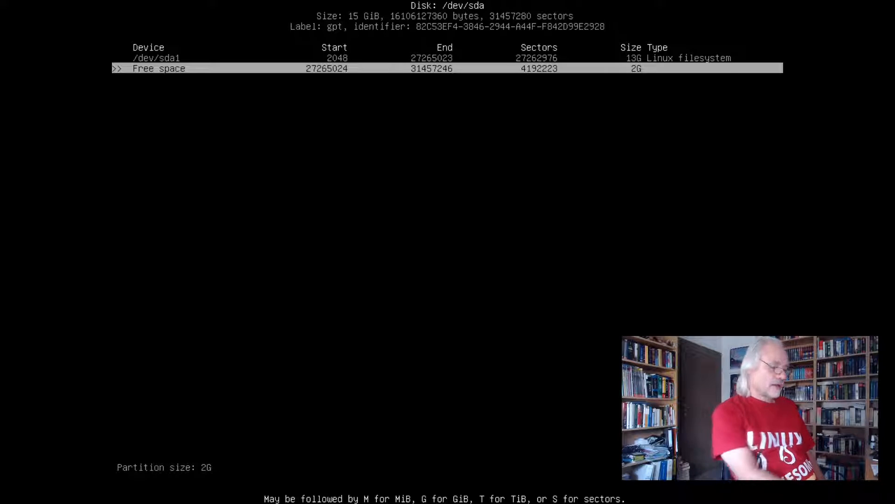
{"action": "key", "text": "Return"}
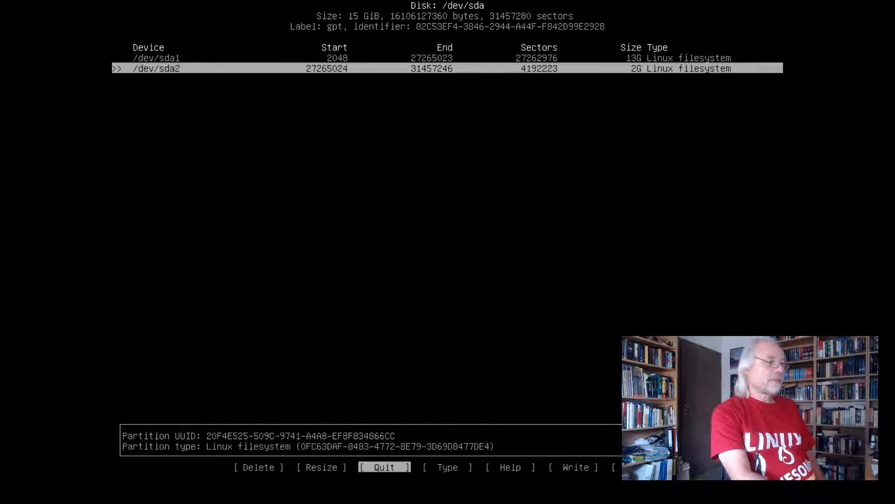
{"action": "key", "text": "Right"}
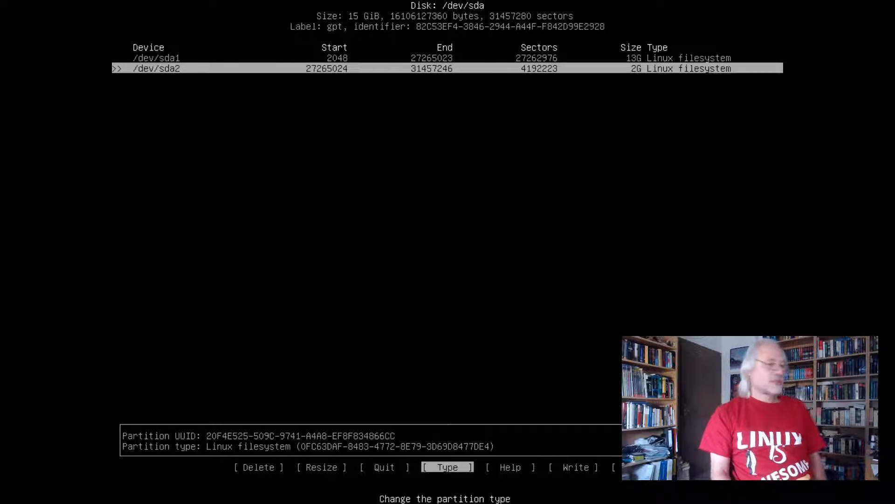
{"action": "key", "text": "Return"}
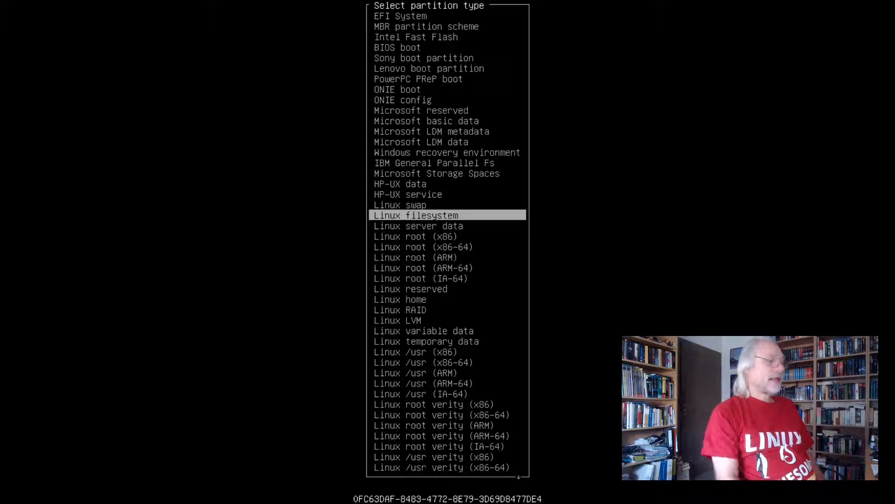
{"action": "key", "text": "Up"}
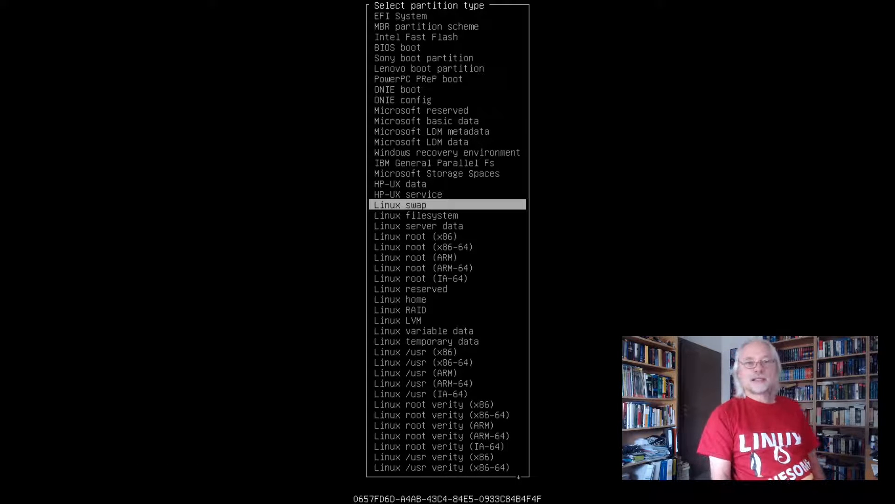
{"action": "key", "text": "Return"}
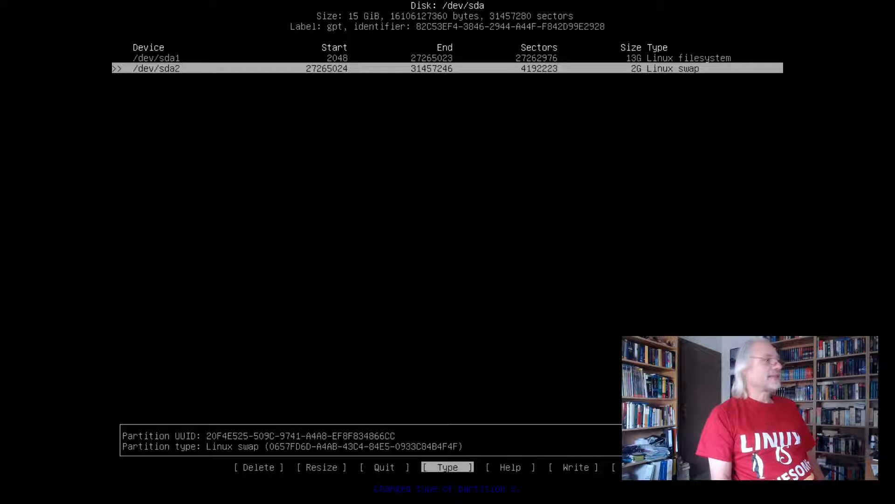
Write the partition table to the disk, confirming with yes, and quit cfdisk
{"action": "key", "text": "Right"}
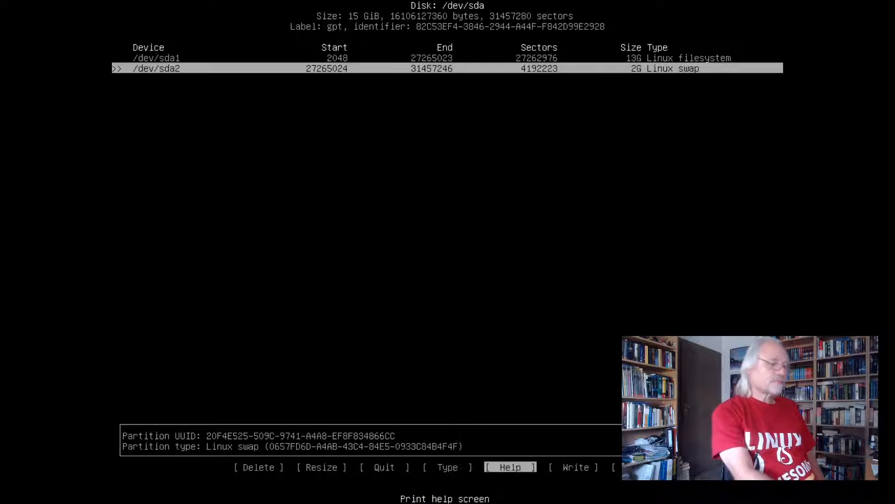
{"action": "key", "text": "Right"}
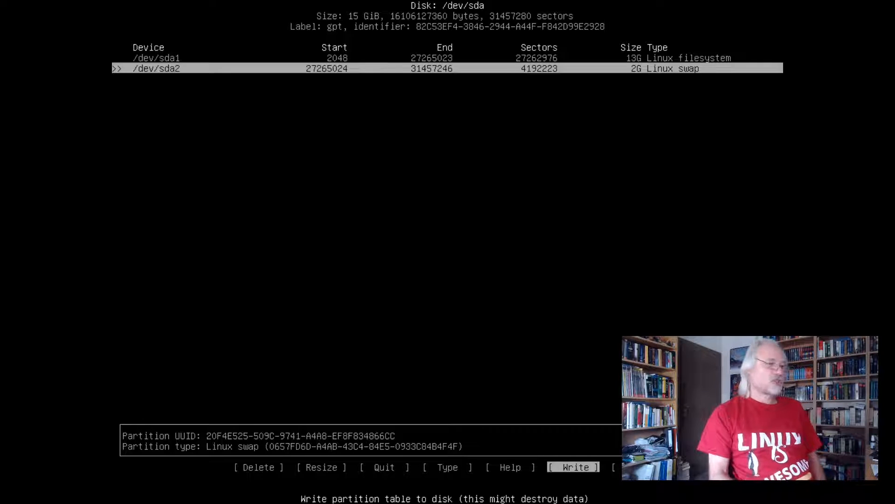
{"action": "key", "text": "Return"}
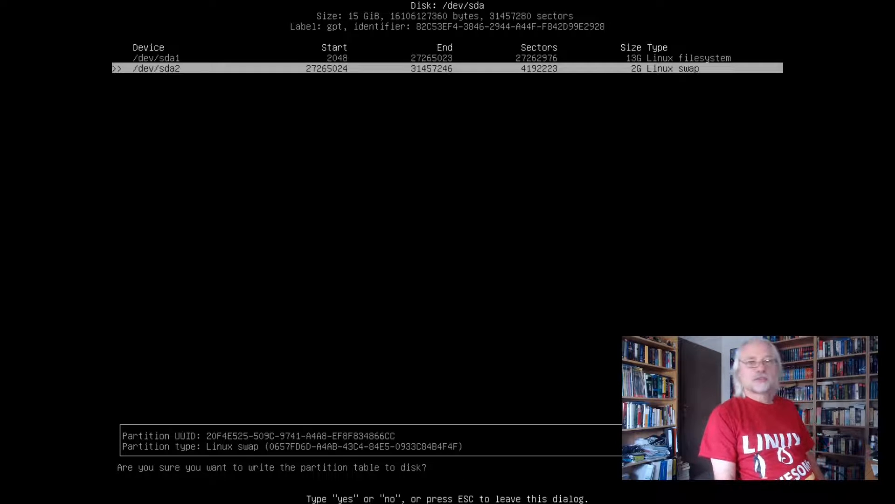
{"action": "type", "text": "yes"}
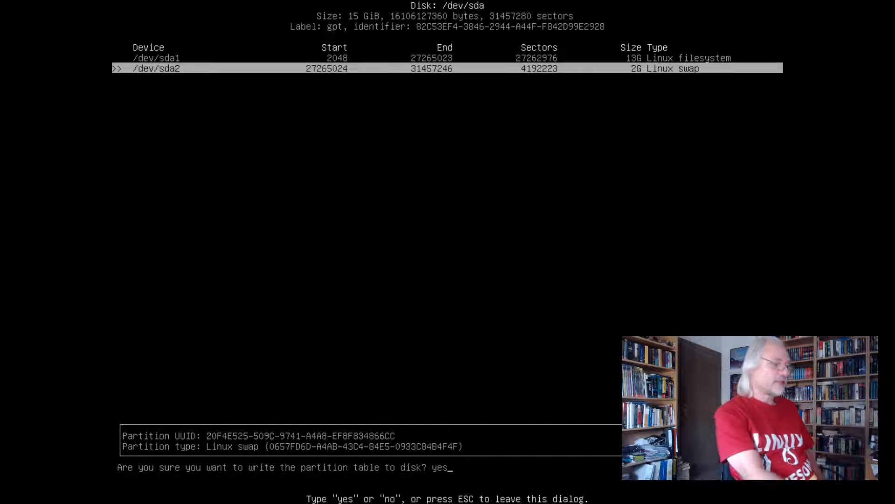
{"action": "key", "text": "Return"}
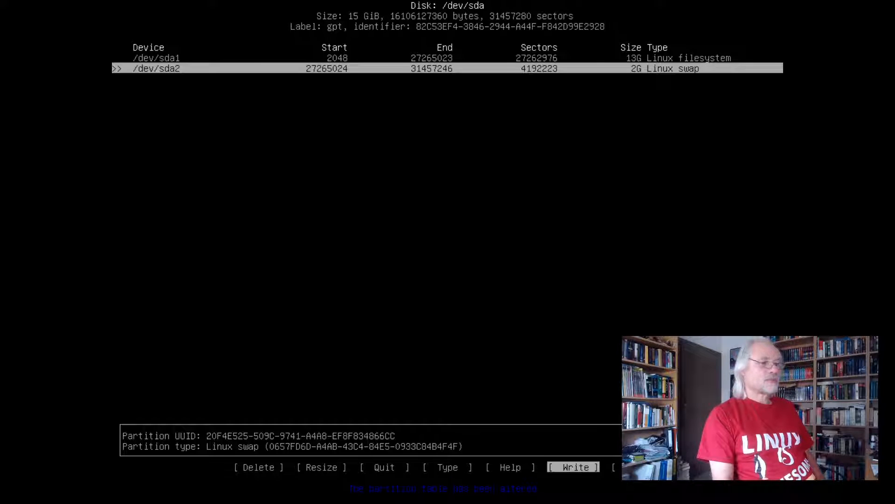
{"action": "key", "text": "Left"}
{"action": "key", "text": "Left"}
{"action": "key", "text": "Left"}
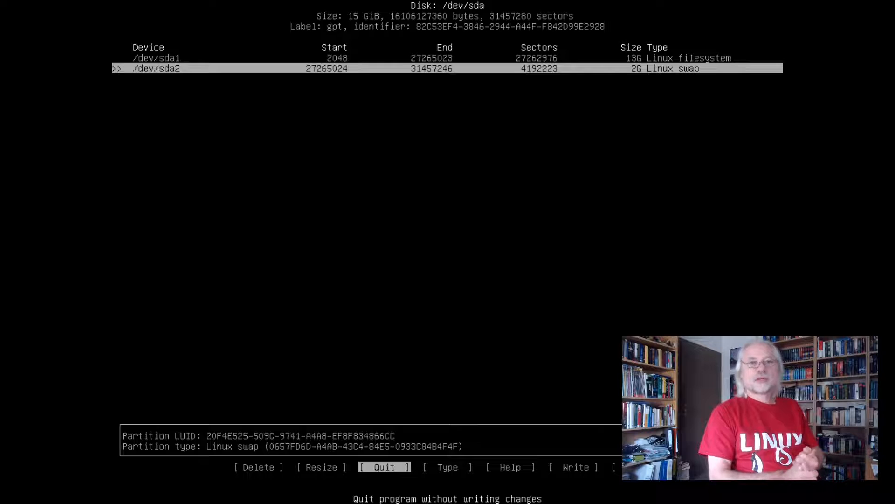
{"action": "key", "text": "Return"}
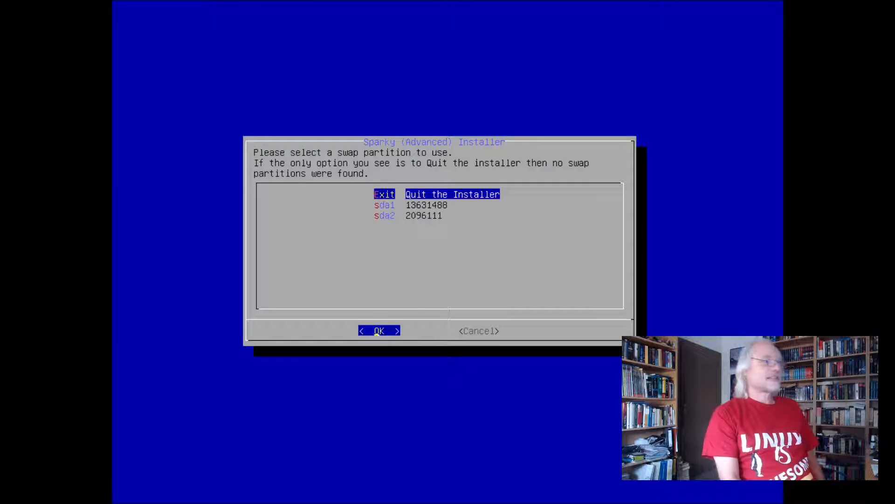
Choose sda2 as the swap partition and sda1 as the partition for the root system
{"action": "key", "text": "Down"}
{"action": "key", "text": "Down"}
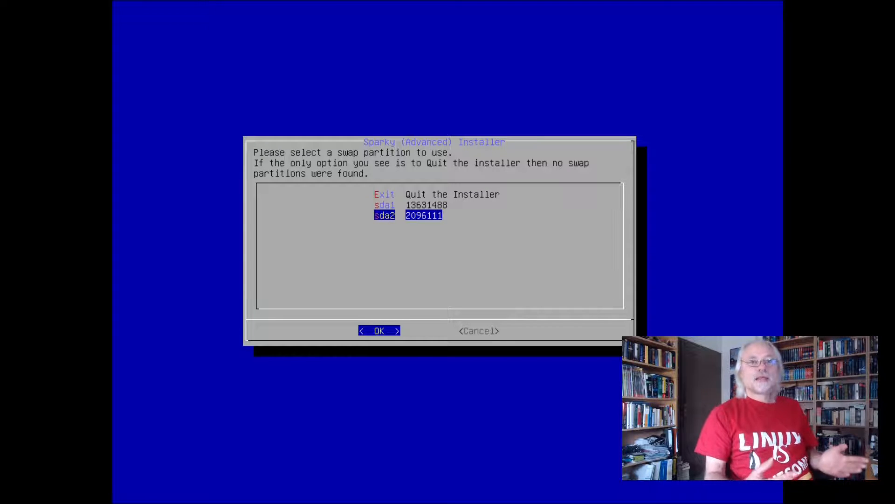
{"action": "left_click", "coordinate": [377, 332]}
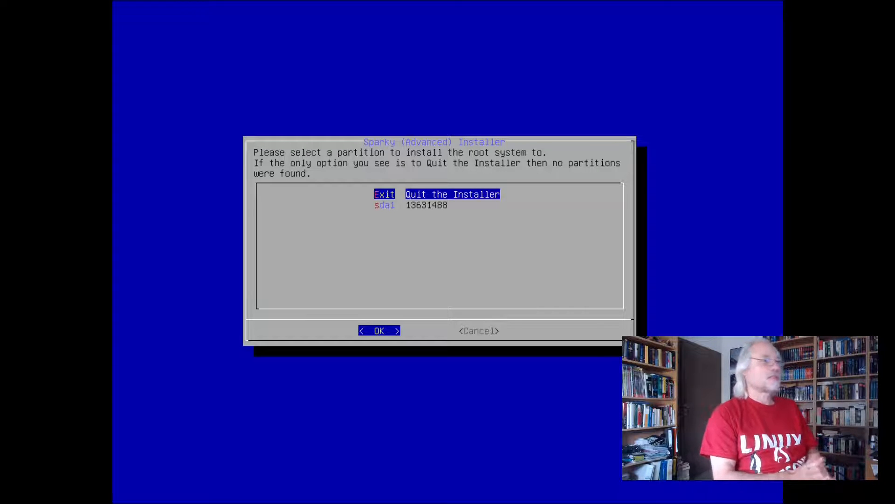
{"action": "key", "text": "Down"}
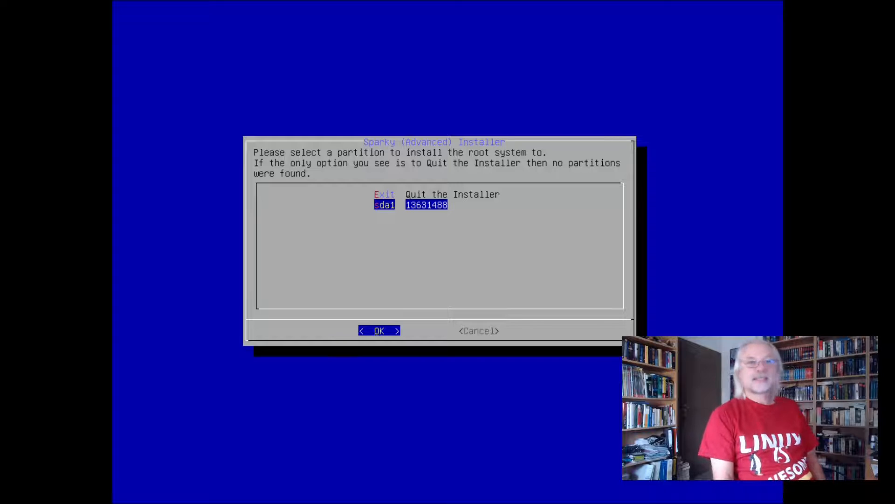
{"action": "left_click", "coordinate": [377, 332]}
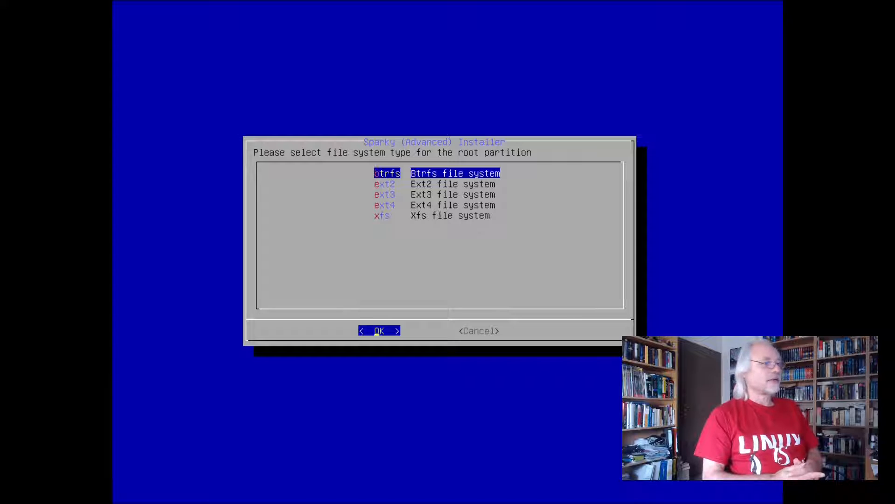
Choose the Ext4 file system for the root partition and put /home on the root partition
{"action": "key", "text": "Down"}
{"action": "key", "text": "Down"}
{"action": "key", "text": "Down"}
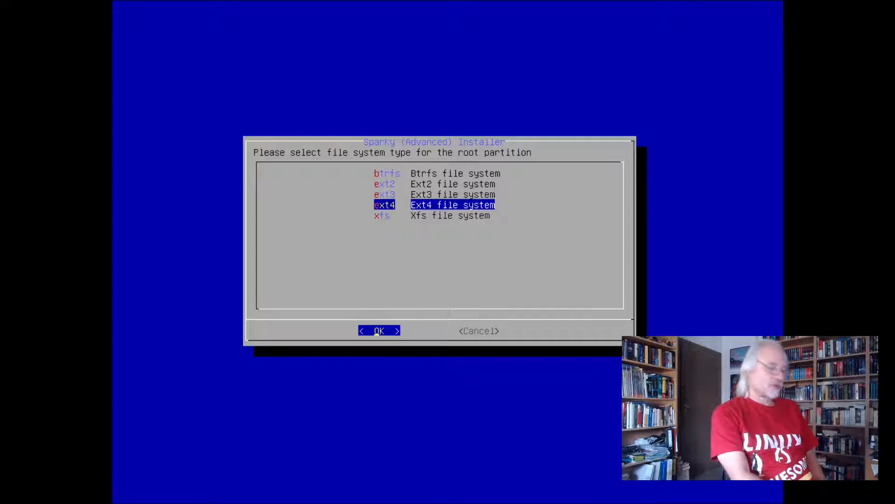
{"action": "key", "text": "Return"}
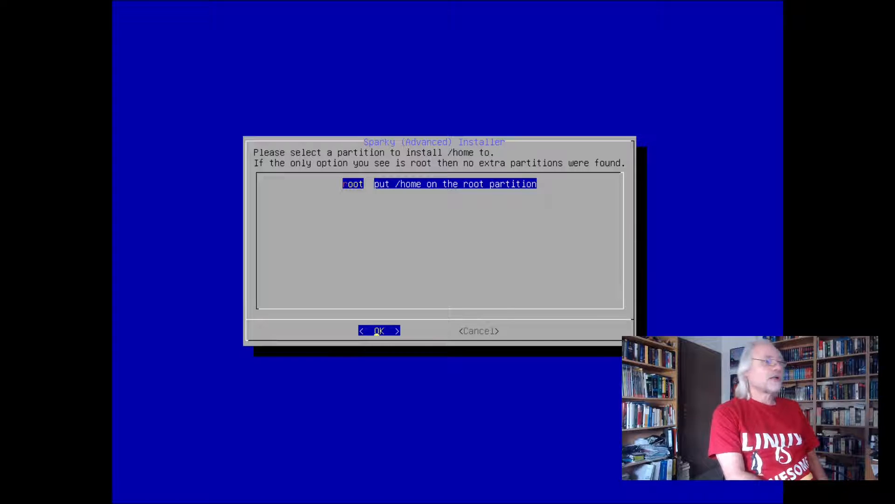
{"action": "key", "text": "Return"}
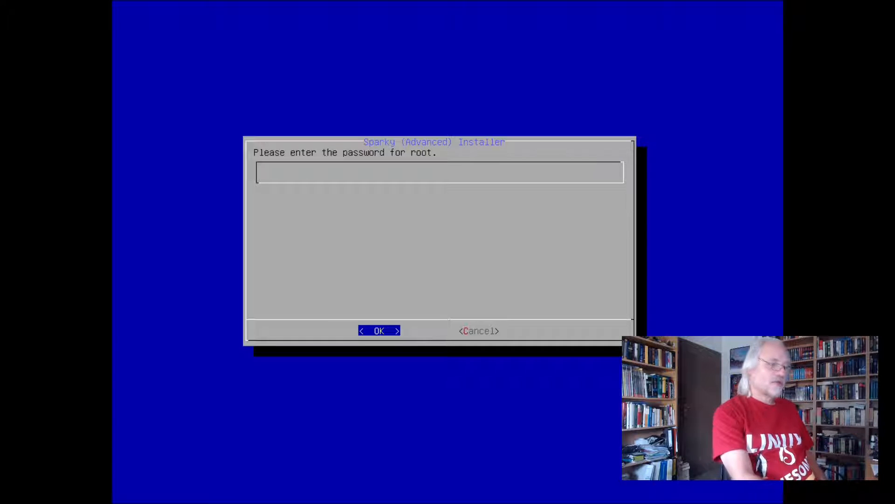
Enter the password for root and repeat it in the second password prompt
{"action": "key", "text": "Return"}
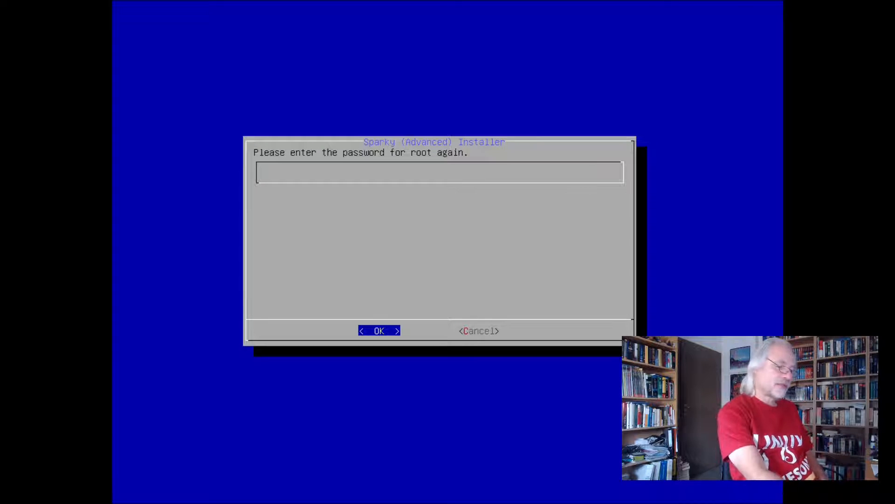
{"action": "key", "text": "Return"}
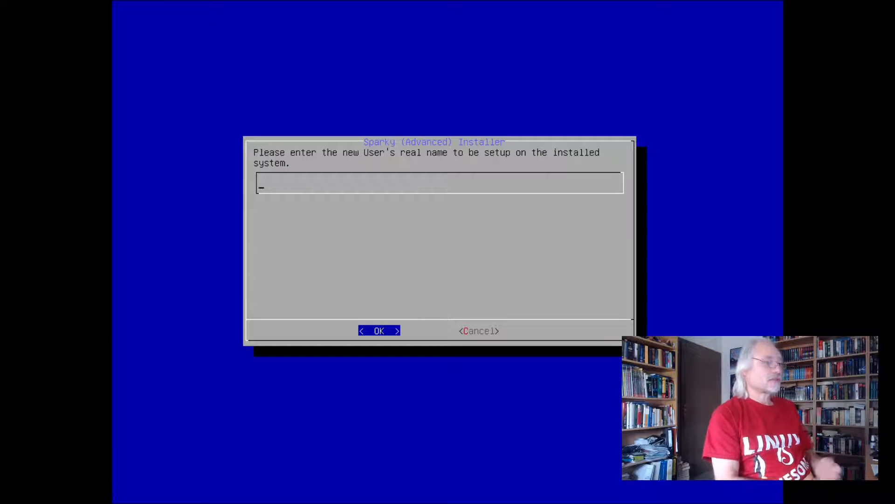
Set up the new user account with the user's real name and lowercase username, and enter the account password twice
{"action": "type", "text": "joe"}
{"action": "key", "text": "Return"}
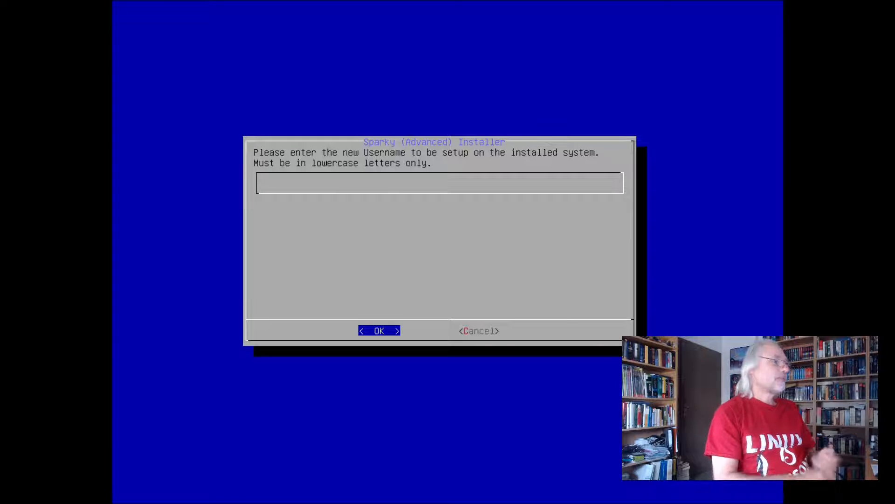
{"action": "type", "text": "joe"}
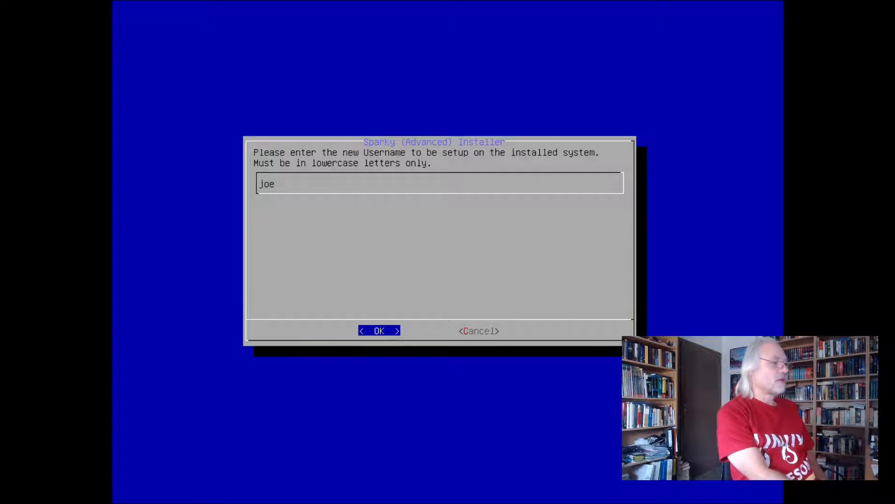
{"action": "key", "text": "Return"}
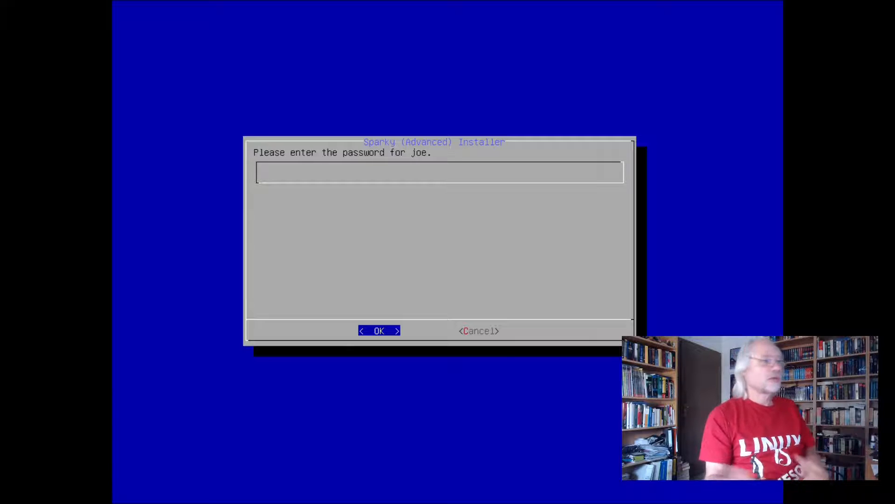
{"action": "key", "text": "Return"}
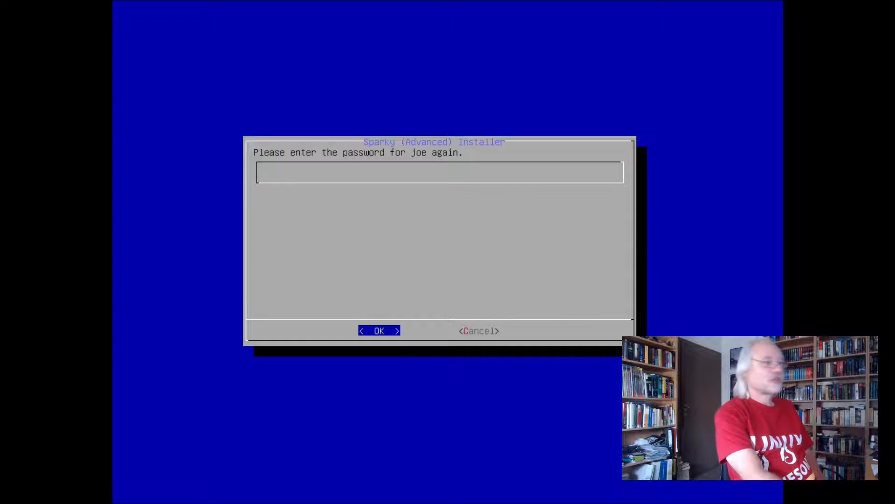
{"action": "key", "text": "Return"}
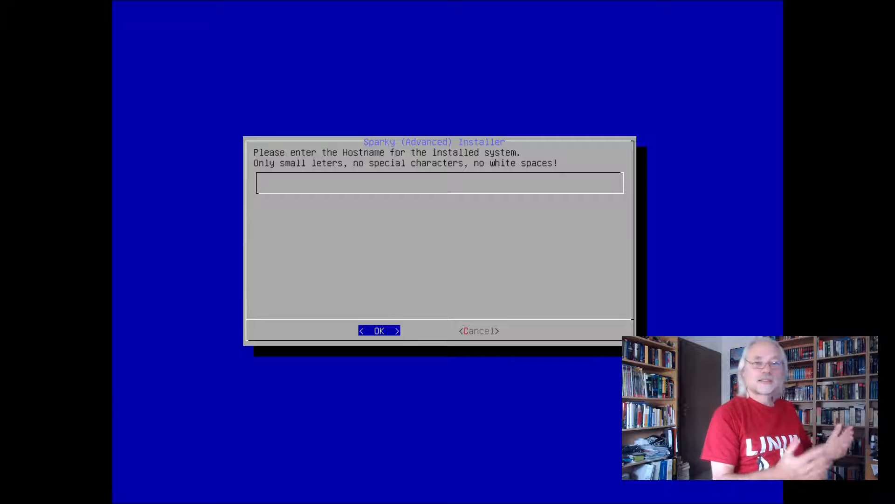
Set the hostname of the installed system to "sparky-" followed by the username
{"action": "type", "text": "s"}
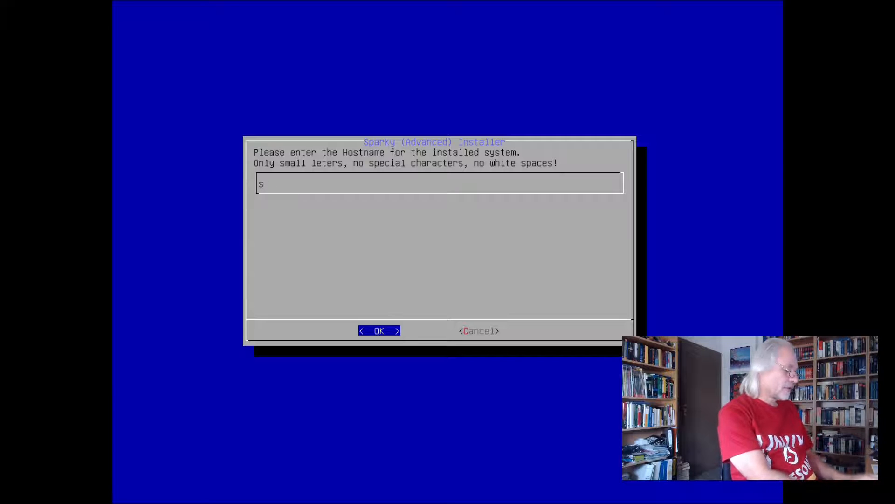
{"action": "type", "text": "park"}
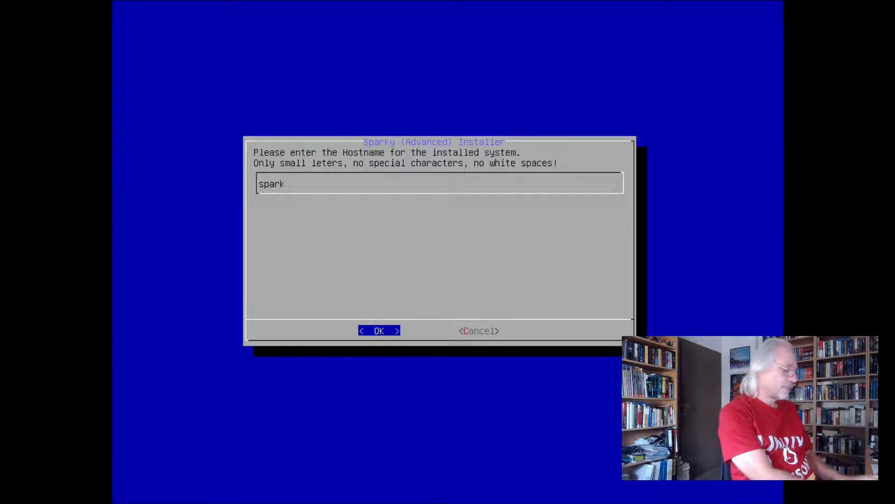
{"action": "type", "text": "y"}
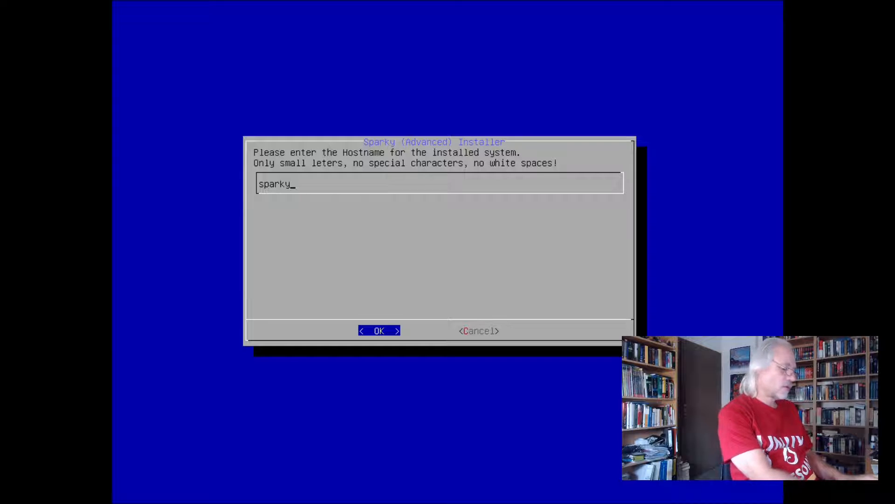
{"action": "type", "text": "-joe"}
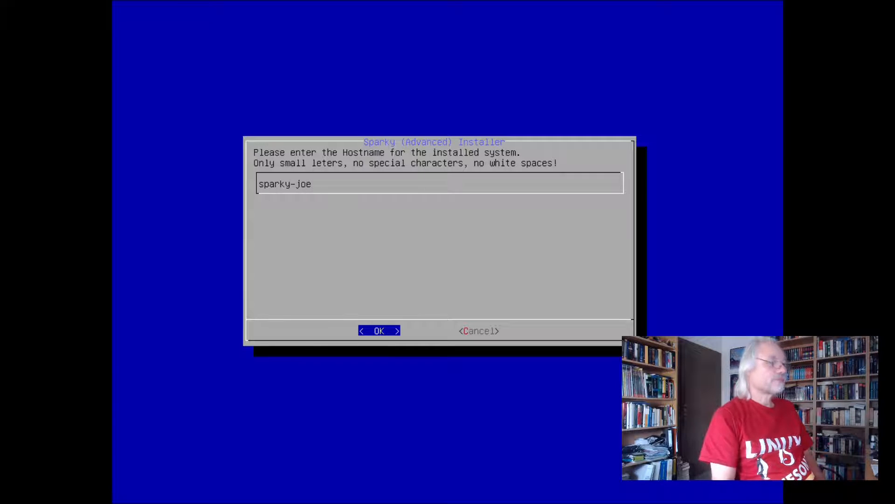
{"action": "key", "text": "Return"}
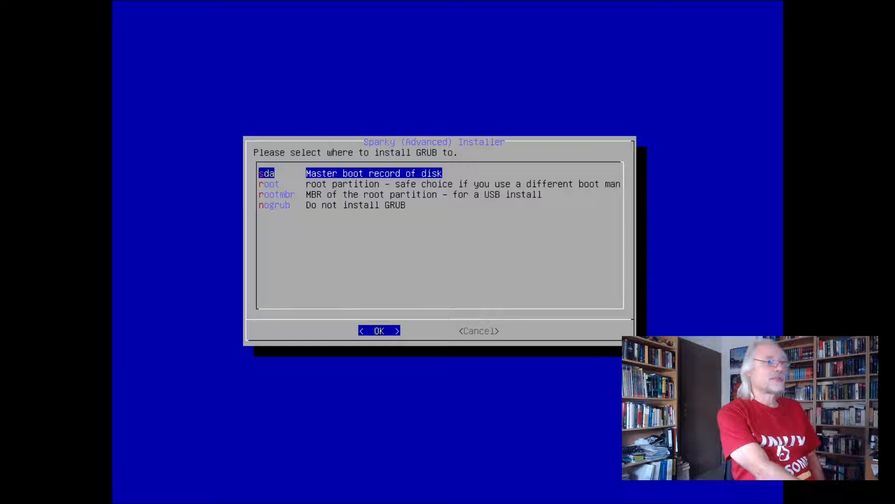
Install GRUB to the master boot record of sda and keep the bootloader delay at 5 sec with no changes
{"action": "key", "text": "Return"}
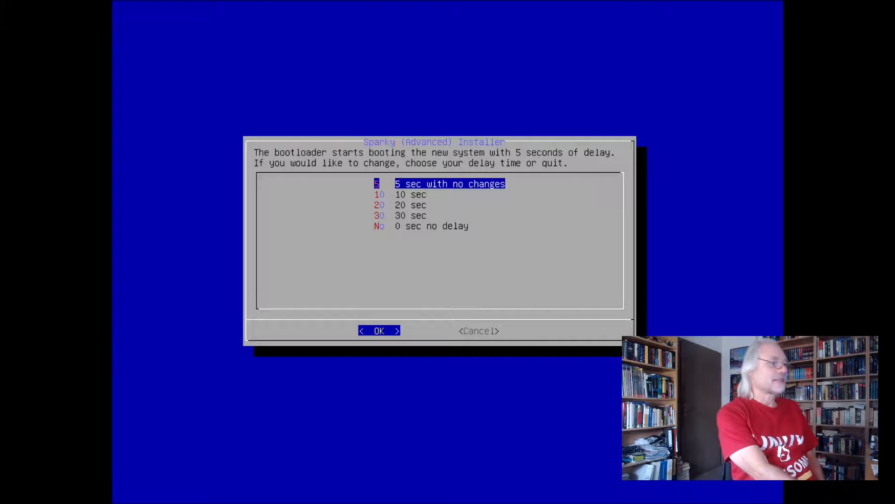
{"action": "key", "text": "Return"}
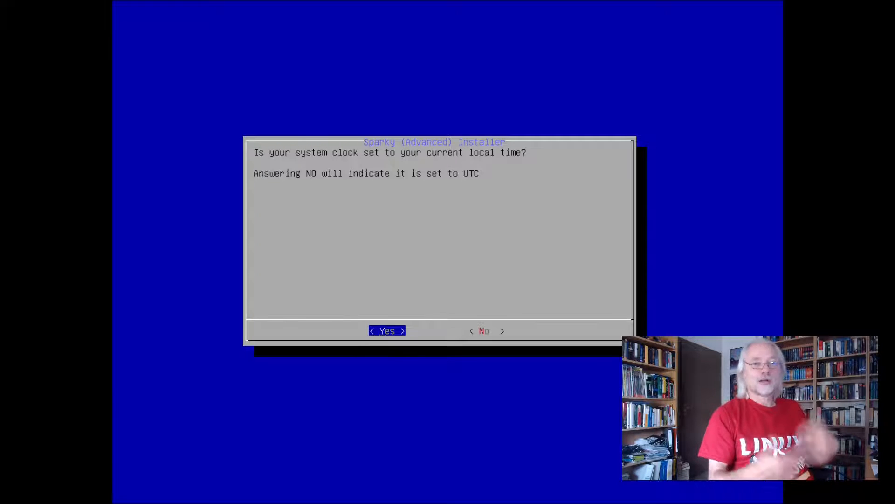
Declare the system clock as set to current local time and choose the Europe/Berlin timezone
{"action": "key", "text": "Return"}
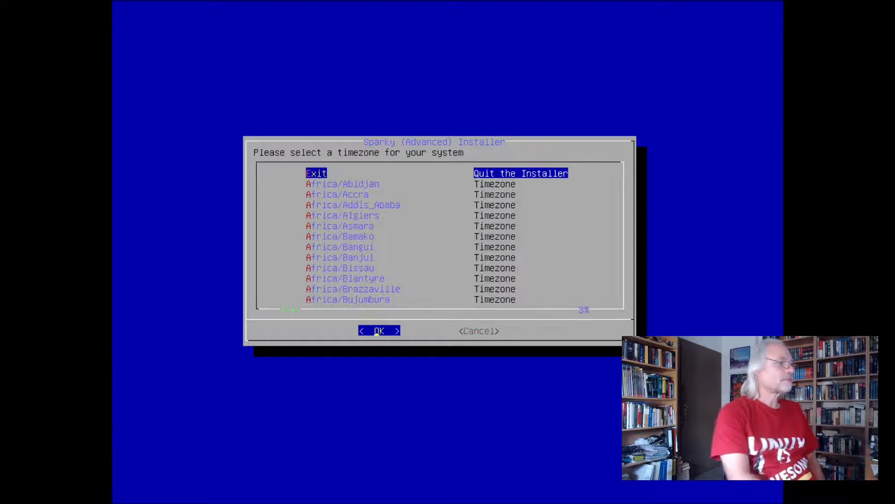
{"action": "key", "text": "Down"}
{"action": "key", "text": "Down"}
{"action": "key", "text": "Down"}
{"action": "key", "text": "Down"}
{"action": "key", "text": "Down"}
{"action": "key", "text": "Down"}
{"action": "key", "text": "Down"}
{"action": "key", "text": "Down"}
{"action": "key", "text": "Down"}
{"action": "key", "text": "Down"}
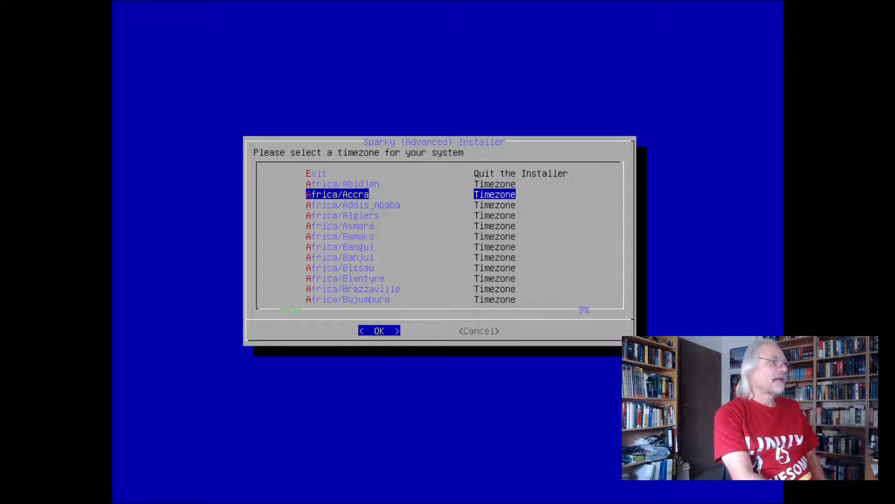
{"action": "key", "text": "Down"}
{"action": "key", "text": "Down"}
{"action": "key", "text": "Down"}
{"action": "key", "text": "Down"}
{"action": "key", "text": "Down"}
{"action": "key", "text": "Down"}
{"action": "key", "text": "Down"}
{"action": "key", "text": "Down"}
{"action": "key", "text": "Down"}
{"action": "key", "text": "Down"}
{"action": "key", "text": "Down"}
{"action": "key", "text": "Down"}
{"action": "key", "text": "Down"}
{"action": "key", "text": "Down"}
{"action": "key", "text": "Down"}
{"action": "key", "text": "Down"}
{"action": "key", "text": "Down"}
{"action": "key", "text": "Down"}
{"action": "key", "text": "Down"}
{"action": "key", "text": "Down"}
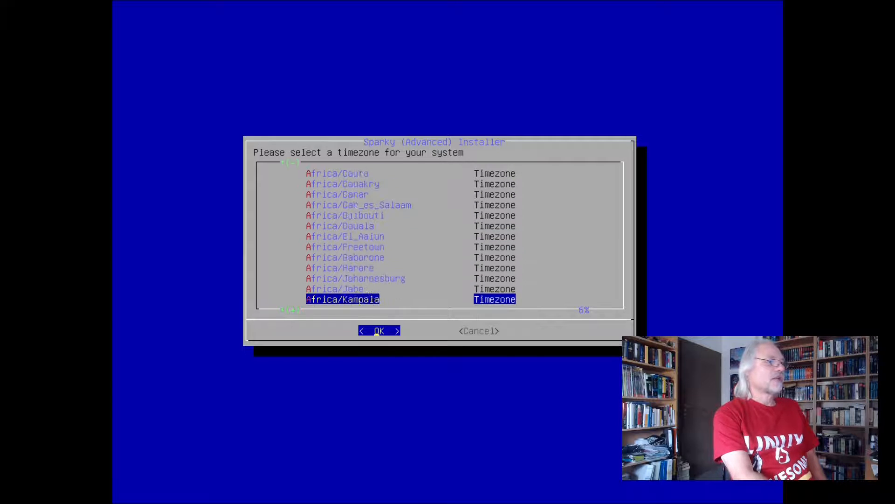
{"action": "key", "text": "Down"}
{"action": "key", "text": "Down"}
{"action": "key", "text": "Down"}
{"action": "key", "text": "Down"}
{"action": "key", "text": "Down"}
{"action": "key", "text": "Down"}
{"action": "key", "text": "Down"}
{"action": "key", "text": "Down"}
{"action": "key", "text": "Down"}
{"action": "key", "text": "Down"}
{"action": "key", "text": "Down"}
{"action": "key", "text": "Down"}
{"action": "key", "text": "Down"}
{"action": "key", "text": "Down"}
{"action": "key", "text": "Down"}
{"action": "key", "text": "Down"}
{"action": "key", "text": "Down"}
{"action": "key", "text": "Down"}
{"action": "key", "text": "Down"}
{"action": "key", "text": "Down"}
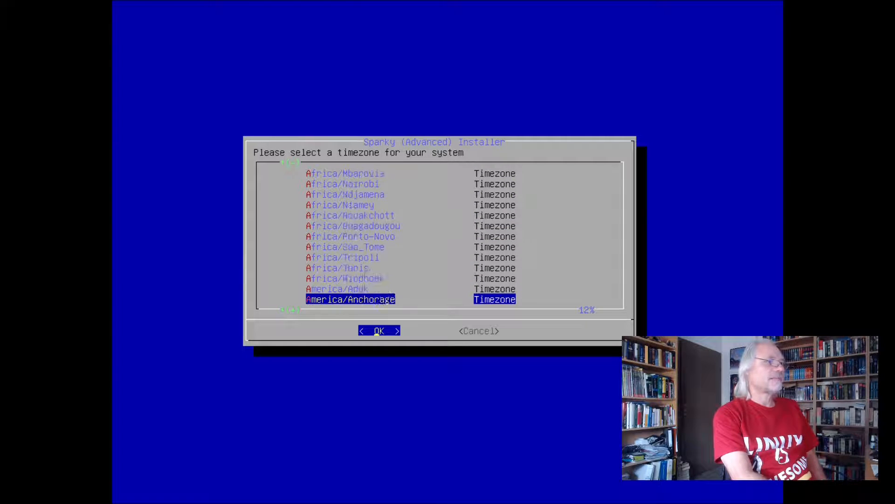
{"action": "key", "text": "Down"}
{"action": "key", "text": "Down"}
{"action": "key", "text": "Down"}
{"action": "key", "text": "Down"}
{"action": "key", "text": "Down"}
{"action": "key", "text": "Down"}
{"action": "key", "text": "Down"}
{"action": "key", "text": "Down"}
{"action": "key", "text": "Down"}
{"action": "key", "text": "Down"}
{"action": "key", "text": "Down"}
{"action": "key", "text": "Down"}
{"action": "key", "text": "Down"}
{"action": "key", "text": "Down"}
{"action": "key", "text": "Down"}
{"action": "key", "text": "Down"}
{"action": "key", "text": "Down"}
{"action": "key", "text": "Down"}
{"action": "key", "text": "Down"}
{"action": "key", "text": "Down"}
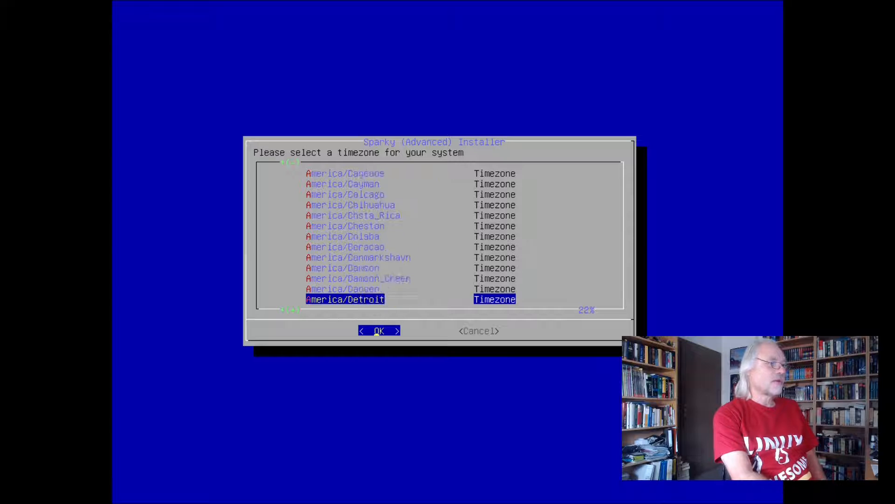
{"action": "key", "text": "Down"}
{"action": "key", "text": "Down"}
{"action": "key", "text": "Down"}
{"action": "key", "text": "Down"}
{"action": "key", "text": "Down"}
{"action": "key", "text": "Down"}
{"action": "key", "text": "Down"}
{"action": "key", "text": "Down"}
{"action": "key", "text": "Down"}
{"action": "key", "text": "Down"}
{"action": "key", "text": "Down"}
{"action": "key", "text": "Down"}
{"action": "key", "text": "Down"}
{"action": "key", "text": "Down"}
{"action": "key", "text": "Down"}
{"action": "key", "text": "Down"}
{"action": "key", "text": "Down"}
{"action": "key", "text": "Down"}
{"action": "key", "text": "Down"}
{"action": "key", "text": "Down"}
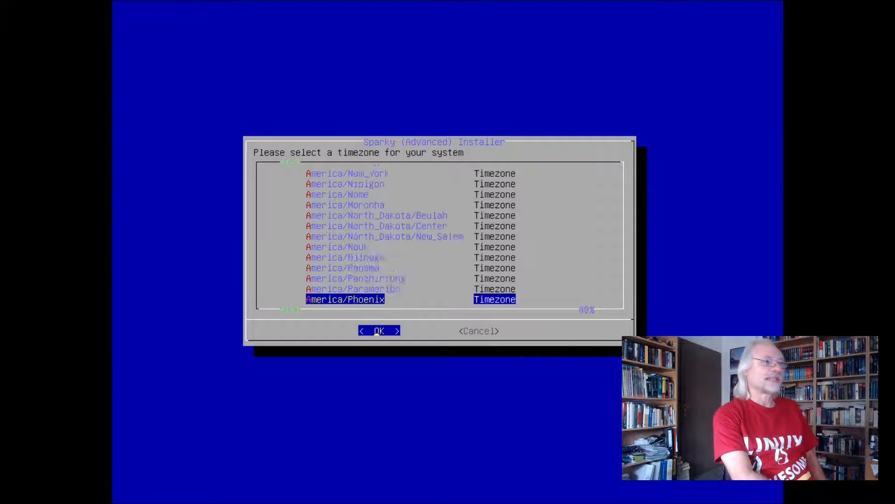
{"action": "key", "text": "Down"}
{"action": "key", "text": "Down"}
{"action": "key", "text": "Down"}
{"action": "key", "text": "Down"}
{"action": "key", "text": "Down"}
{"action": "key", "text": "Down"}
{"action": "key", "text": "Down"}
{"action": "key", "text": "Down"}
{"action": "key", "text": "Down"}
{"action": "key", "text": "Down"}
{"action": "key", "text": "Down"}
{"action": "key", "text": "Down"}
{"action": "key", "text": "Down"}
{"action": "key", "text": "Down"}
{"action": "key", "text": "Down"}
{"action": "key", "text": "Down"}
{"action": "key", "text": "Down"}
{"action": "key", "text": "Down"}
{"action": "key", "text": "Down"}
{"action": "key", "text": "Down"}
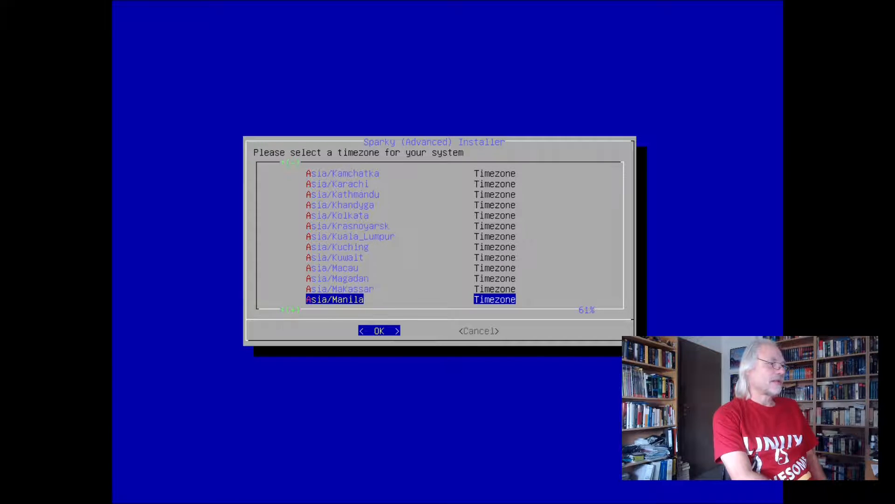
{"action": "key", "text": "Down"}
{"action": "key", "text": "Down"}
{"action": "key", "text": "Down"}
{"action": "key", "text": "Down"}
{"action": "key", "text": "Down"}
{"action": "key", "text": "Down"}
{"action": "key", "text": "Down"}
{"action": "key", "text": "Down"}
{"action": "key", "text": "Down"}
{"action": "key", "text": "Down"}
{"action": "key", "text": "Down"}
{"action": "key", "text": "Down"}
{"action": "key", "text": "Down"}
{"action": "key", "text": "Down"}
{"action": "key", "text": "Down"}
{"action": "key", "text": "Down"}
{"action": "key", "text": "Down"}
{"action": "key", "text": "Down"}
{"action": "key", "text": "Down"}
{"action": "key", "text": "Down"}
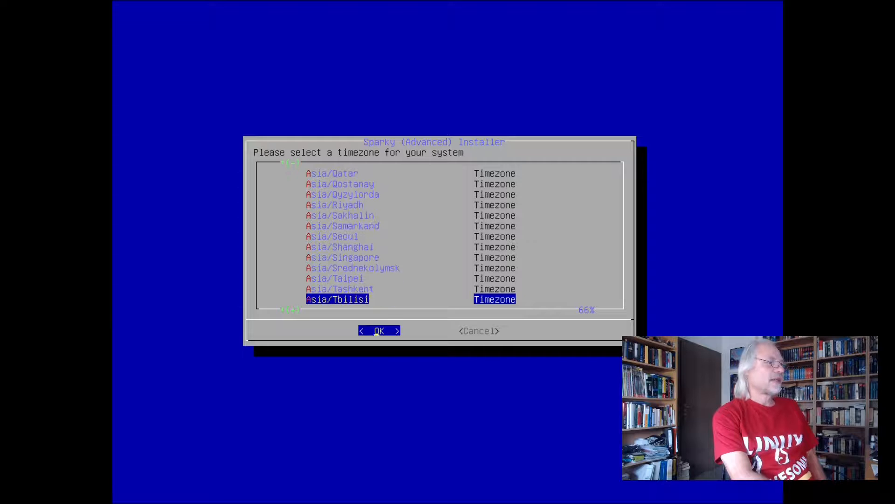
{"action": "key", "text": "Down"}
{"action": "key", "text": "Down"}
{"action": "key", "text": "Down"}
{"action": "key", "text": "Down"}
{"action": "key", "text": "Down"}
{"action": "key", "text": "Down"}
{"action": "key", "text": "Down"}
{"action": "key", "text": "Down"}
{"action": "key", "text": "Down"}
{"action": "key", "text": "Down"}
{"action": "key", "text": "Down"}
{"action": "key", "text": "Down"}
{"action": "key", "text": "Down"}
{"action": "key", "text": "Down"}
{"action": "key", "text": "Down"}
{"action": "key", "text": "Down"}
{"action": "key", "text": "Down"}
{"action": "key", "text": "Down"}
{"action": "key", "text": "Down"}
{"action": "key", "text": "Down"}
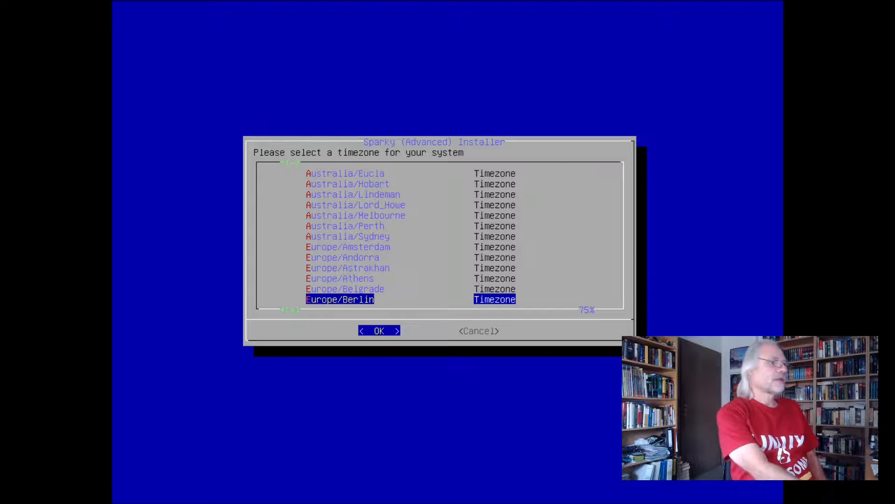
{"action": "key", "text": "Return"}
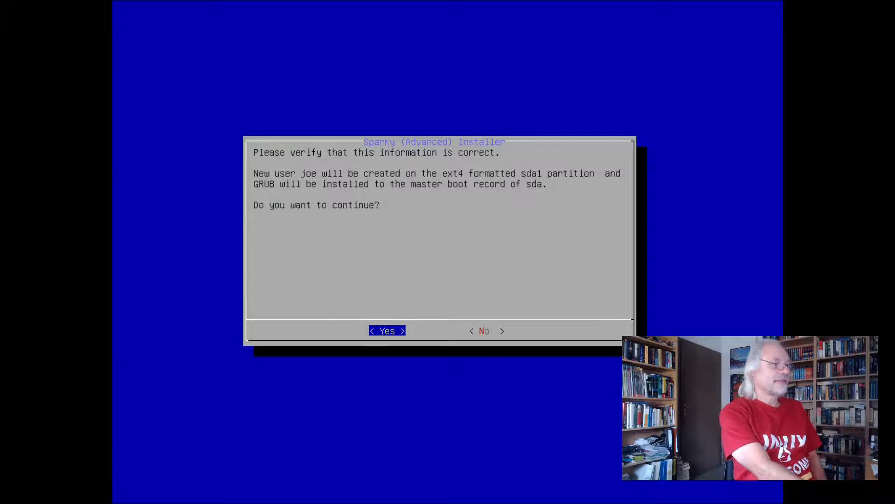
Confirm the installation summary to proceed and choose the MATE Desktop Environment as the desktop to install
{"action": "key", "text": "Return"}
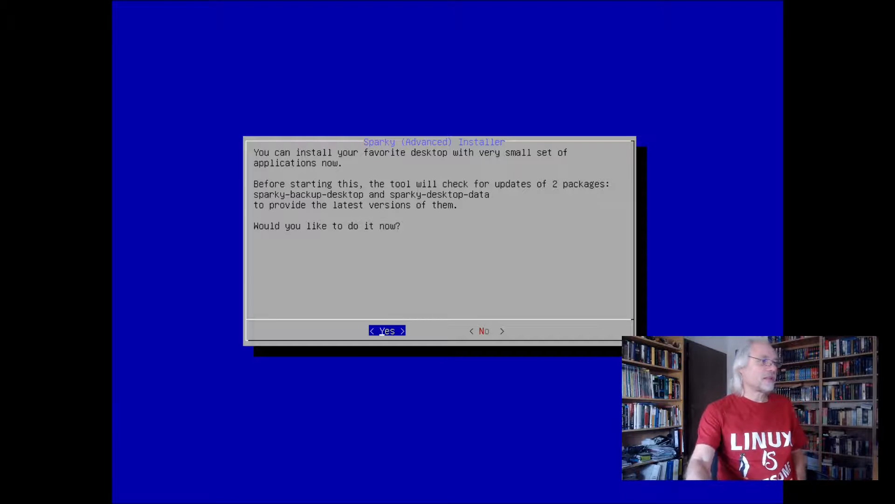
{"action": "key", "text": "Return"}
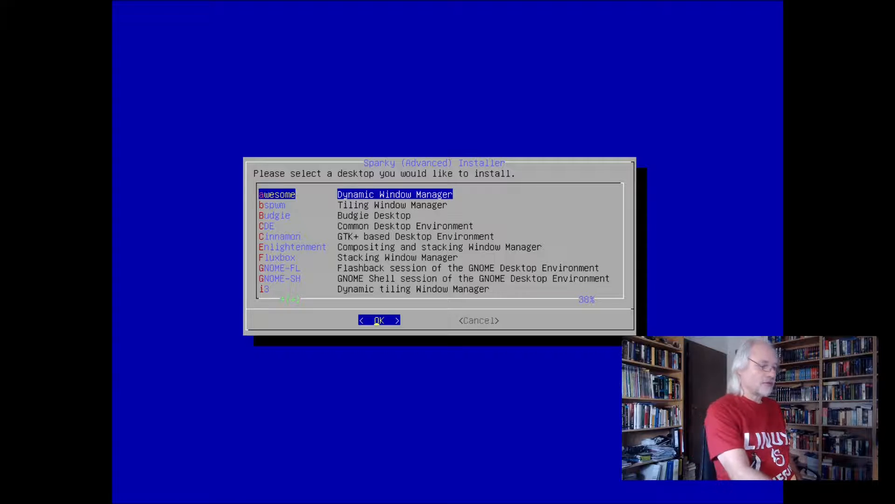
{"action": "key", "text": "Down"}
{"action": "key", "text": "Down"}
{"action": "key", "text": "Down"}
{"action": "key", "text": "Down"}
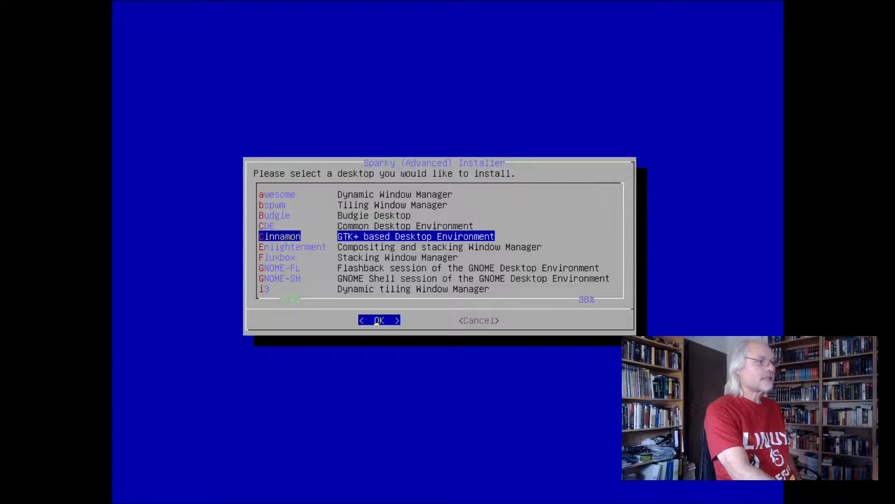
{"action": "key", "text": "Down"}
{"action": "key", "text": "Down"}
{"action": "key", "text": "Down"}
{"action": "key", "text": "Down"}
{"action": "key", "text": "Down"}
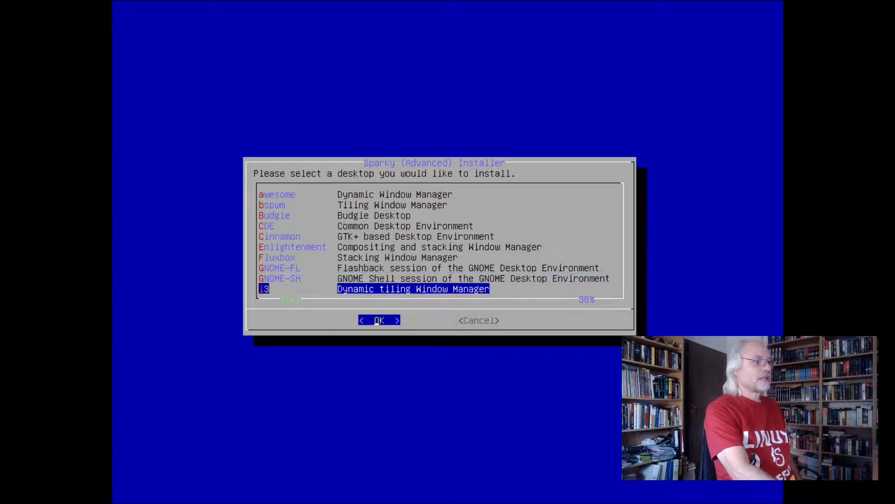
{"action": "key", "text": "Down"}
{"action": "key", "text": "Down"}
{"action": "key", "text": "Down"}
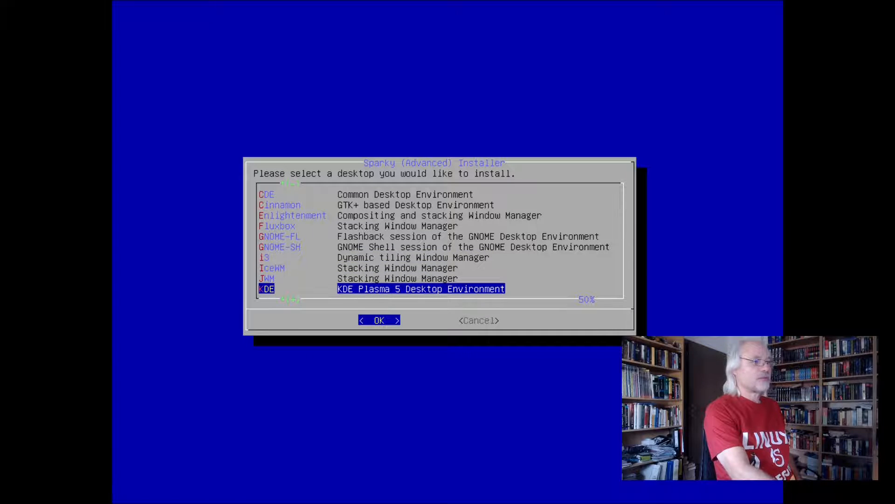
{"action": "key", "text": "Down"}
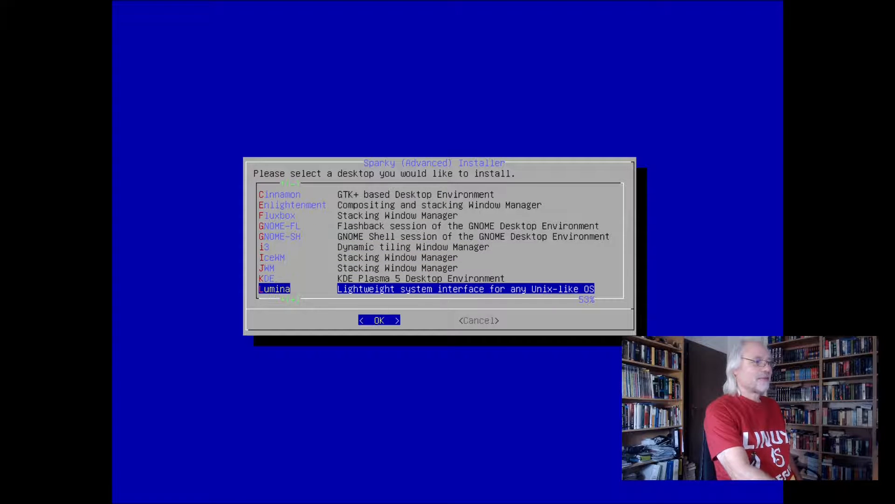
{"action": "key", "text": "Down"}
{"action": "key", "text": "Down"}
{"action": "key", "text": "Down"}
{"action": "key", "text": "Down"}
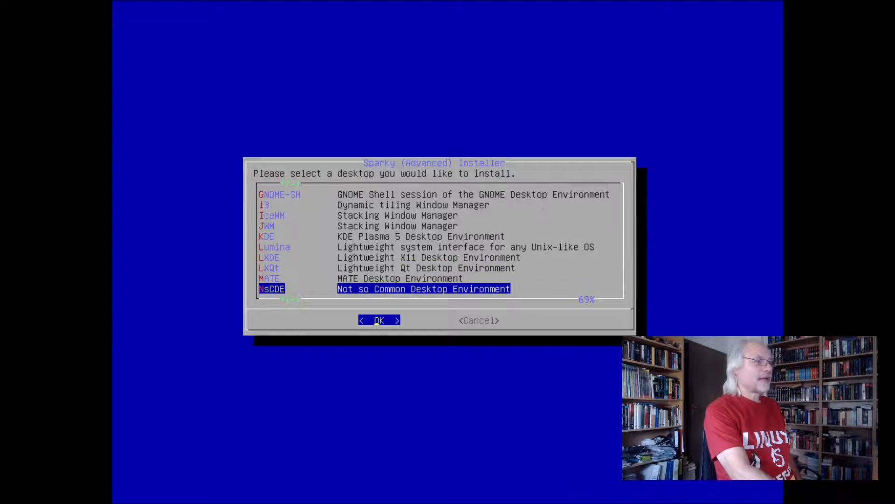
{"action": "key", "text": "Up"}
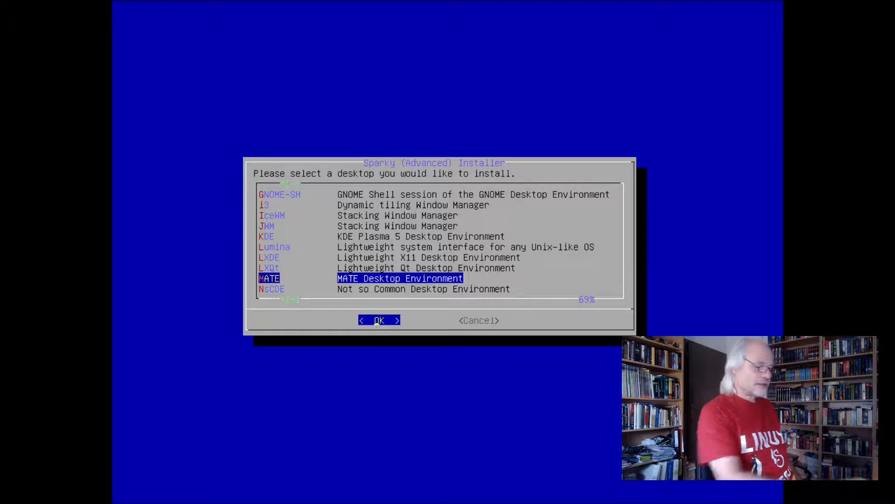
{"action": "key", "text": "Return"}
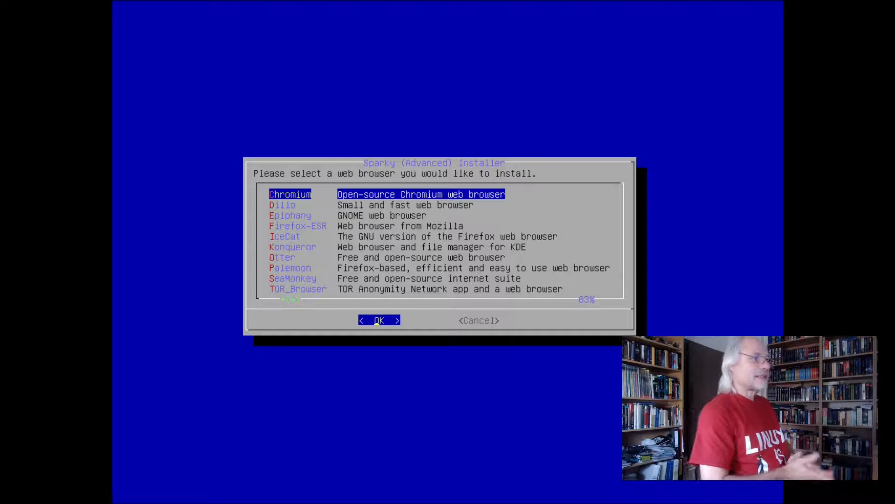
Choose Firefox-ESR as the web browser and approve the installation of the listed desktop packages
{"action": "key", "text": "Down"}
{"action": "key", "text": "Down"}
{"action": "key", "text": "Down"}
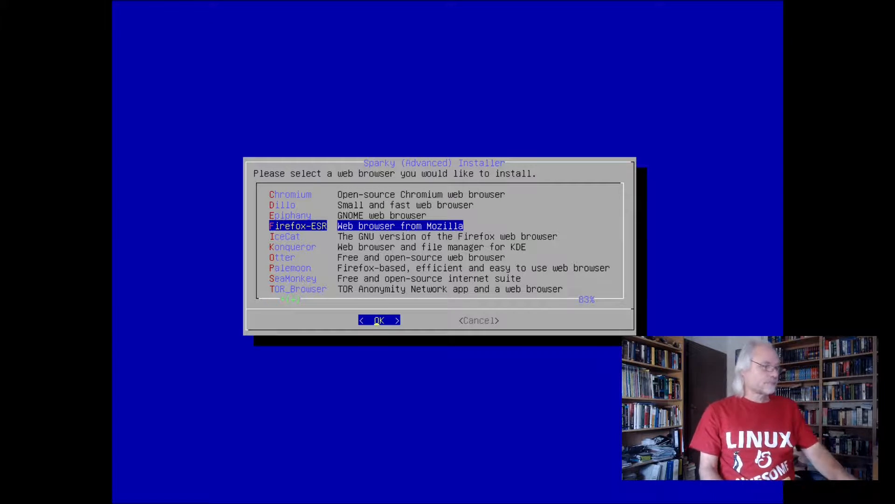
{"action": "key", "text": "Return"}
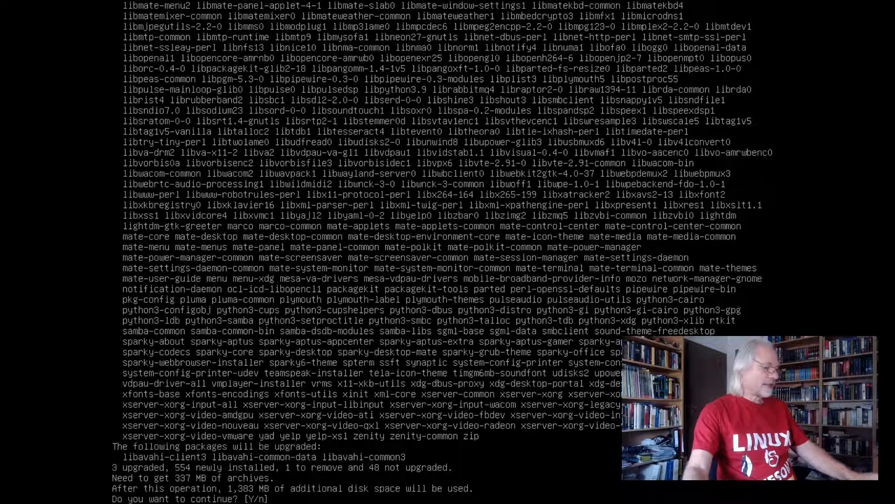
{"action": "key", "text": "Return"}
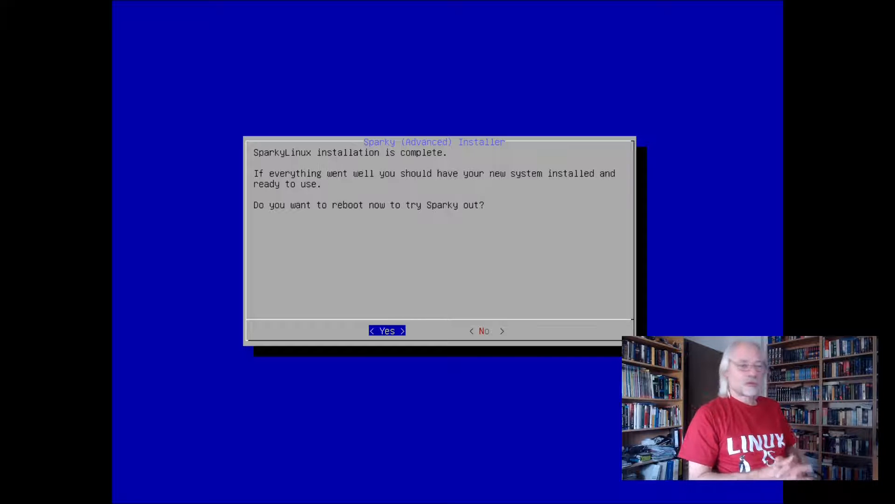
Reboot into the installed system and log in with the username and the account password
{"action": "key", "text": "Return"}
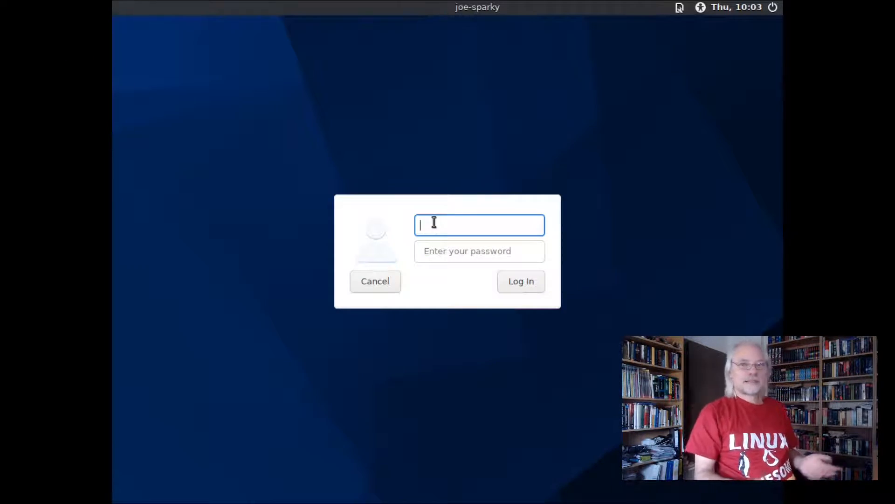
{"action": "type", "text": "joe"}
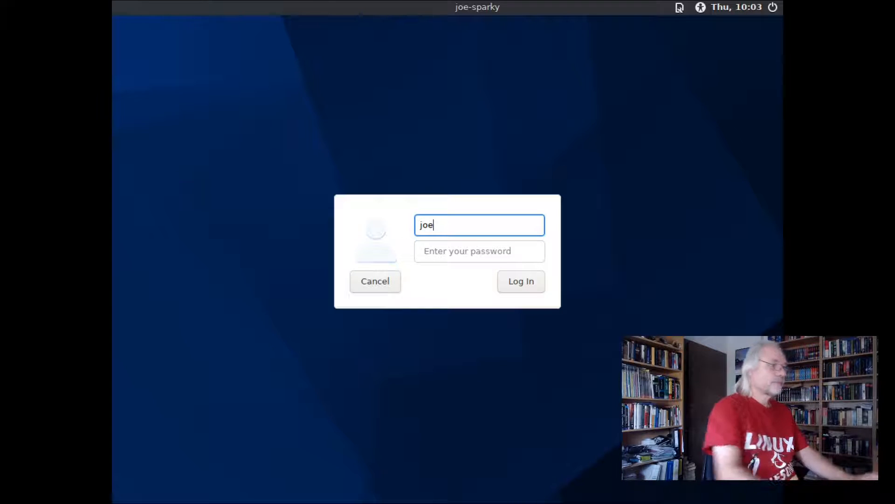
{"action": "left_click", "coordinate": [459, 252]}
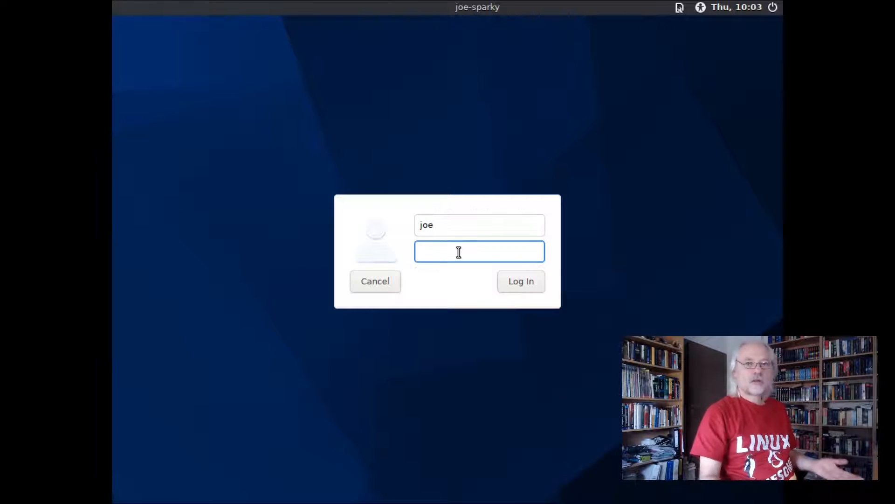
{"action": "type", "text": "••"}
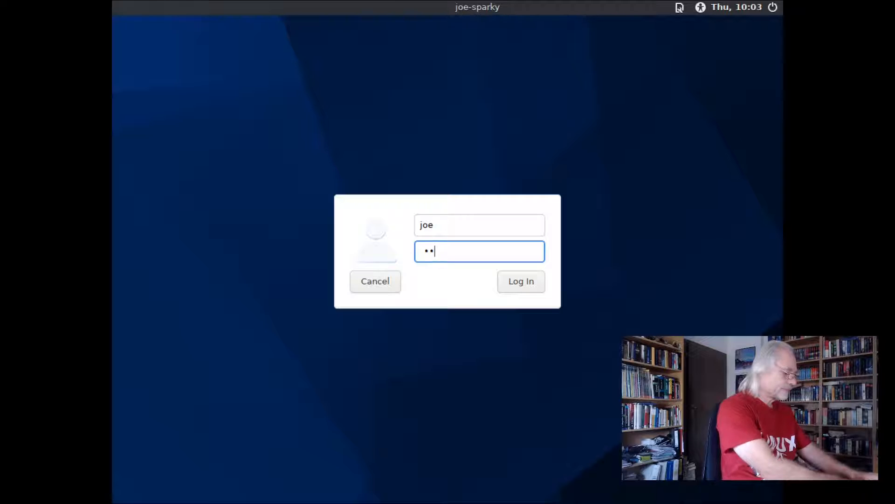
{"action": "type", "text": "••••"}
{"action": "key", "text": "Return"}
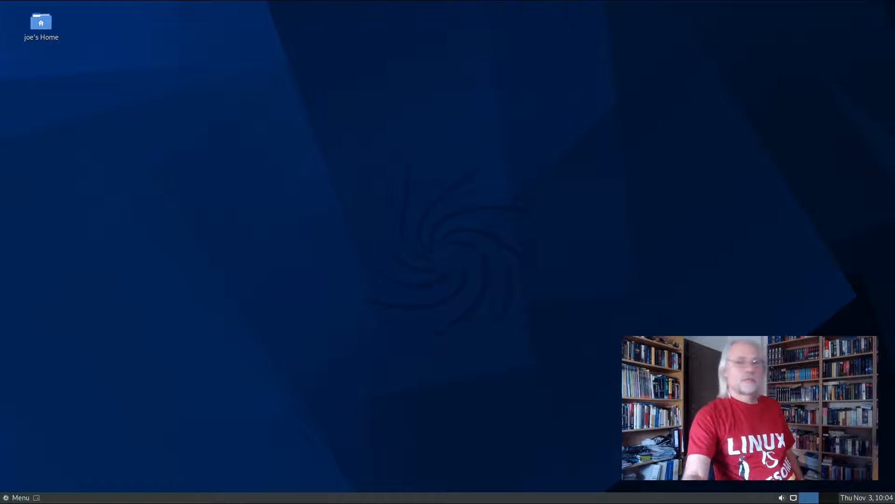
Examine the preinstalled applications by category, including Graphics, Internet and Sound & Video
{"action": "left_click", "coordinate": [19, 498]}
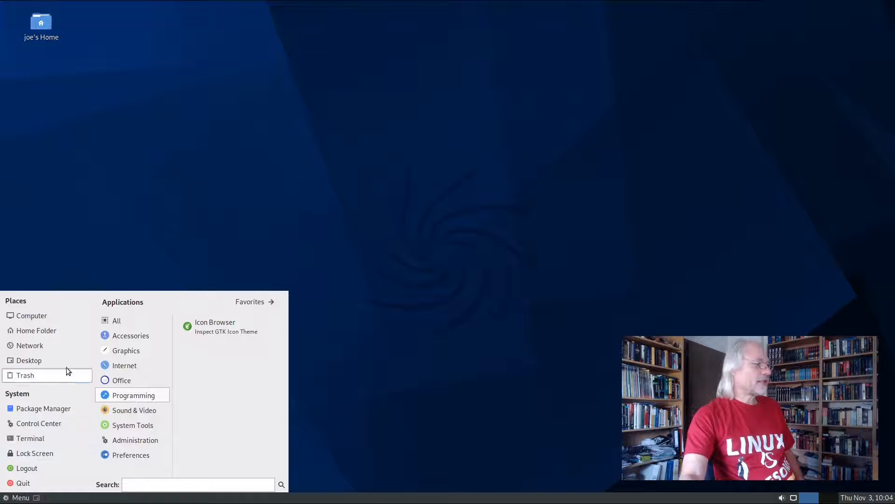
{"action": "mouse_move", "coordinate": [107, 350]}
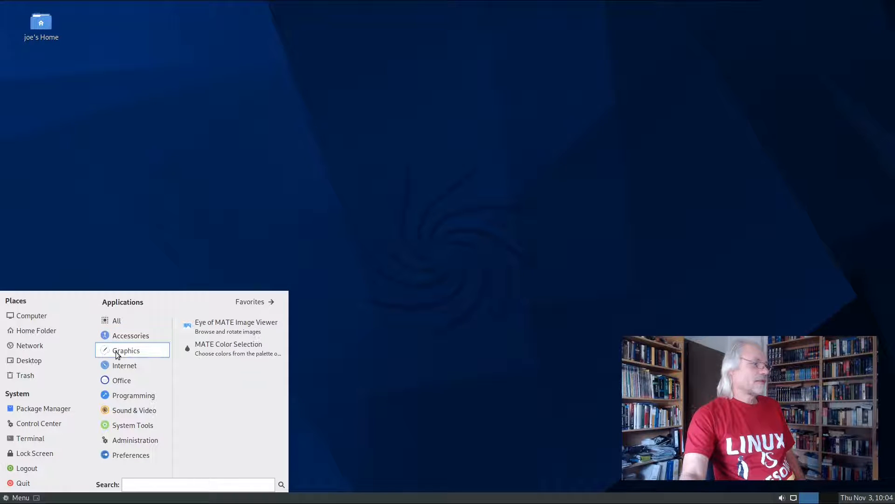
{"action": "mouse_move", "coordinate": [113, 379]}
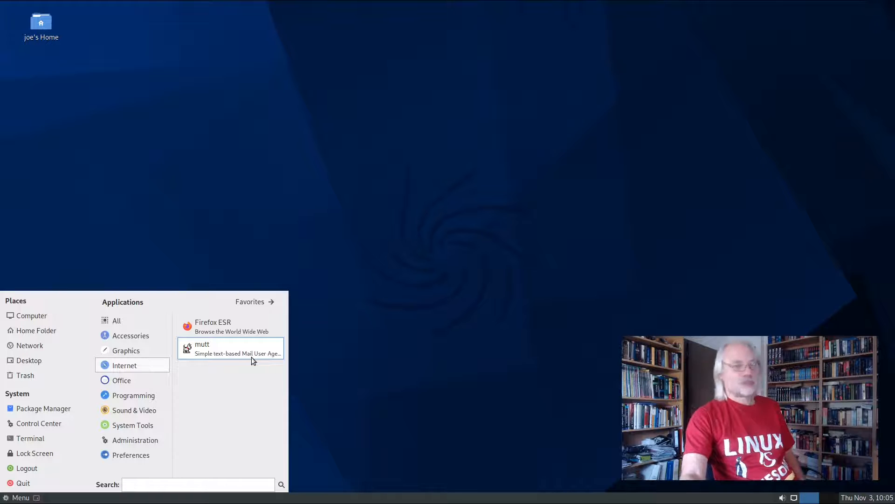
{"action": "mouse_move", "coordinate": [151, 411]}
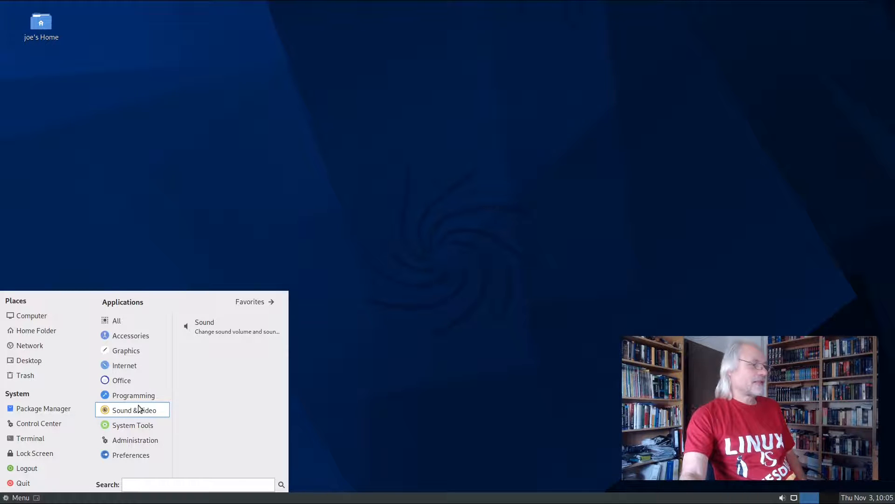
Open a terminal and try to run htop
{"action": "left_click", "coordinate": [42, 438]}
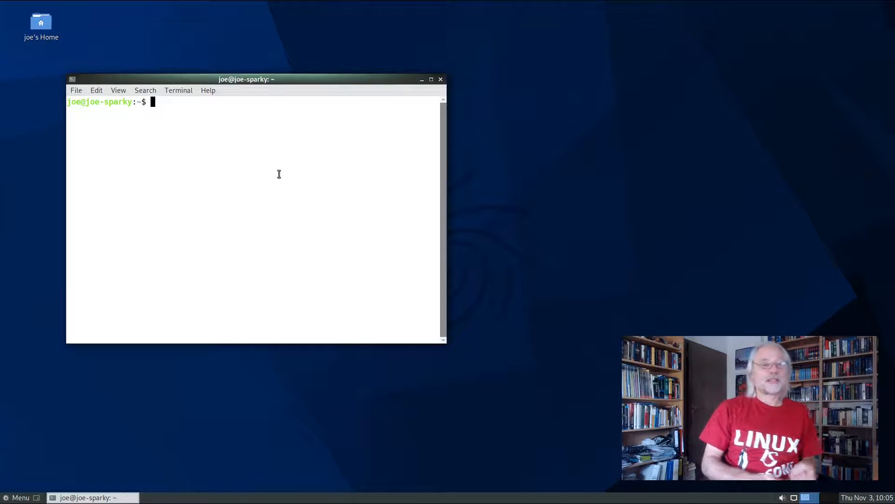
{"action": "type", "text": "htop"}
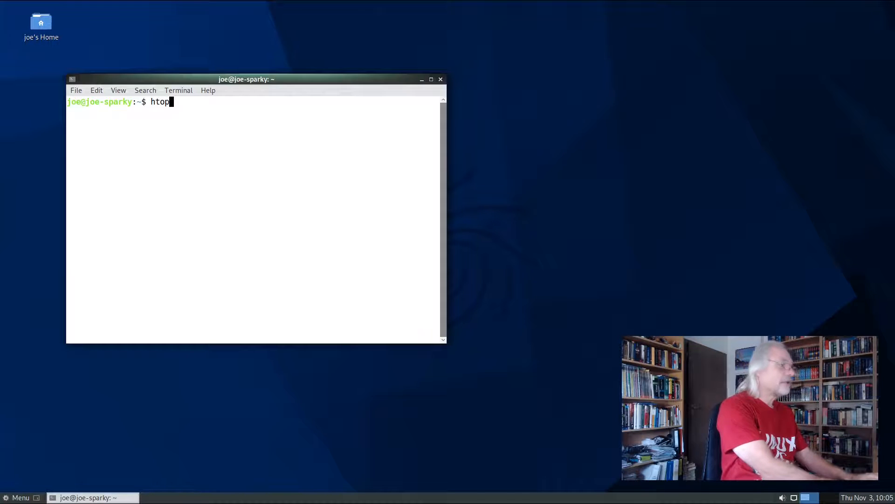
{"action": "key", "text": "Return"}
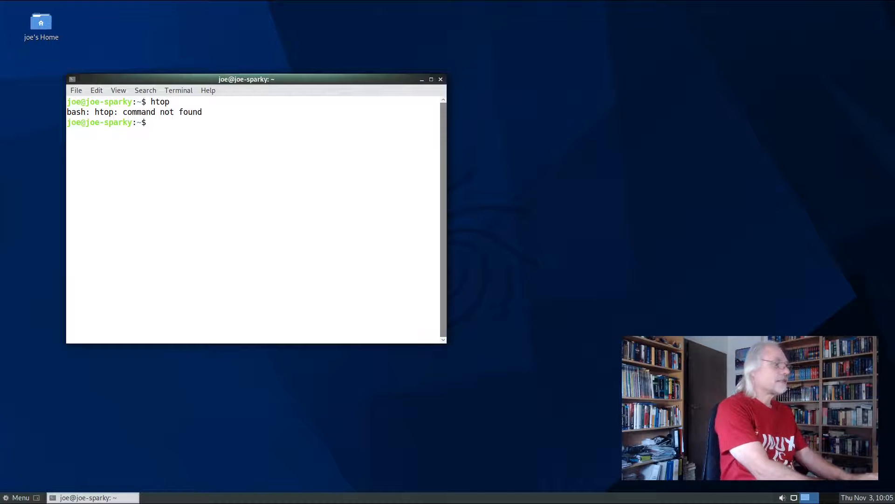
Install htop with sudo apt, authenticating with the account password, and run it to view memory use and processes
{"action": "type", "text": "sudo apt"}
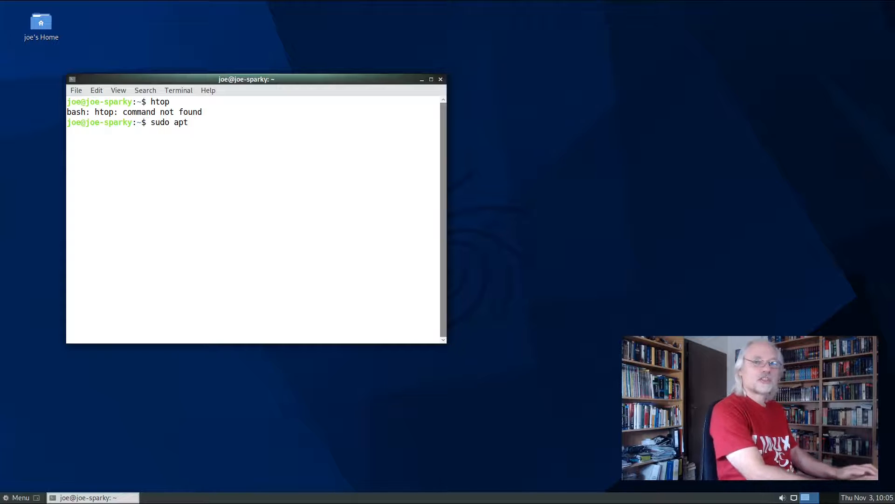
{"action": "type", "text": " i"}
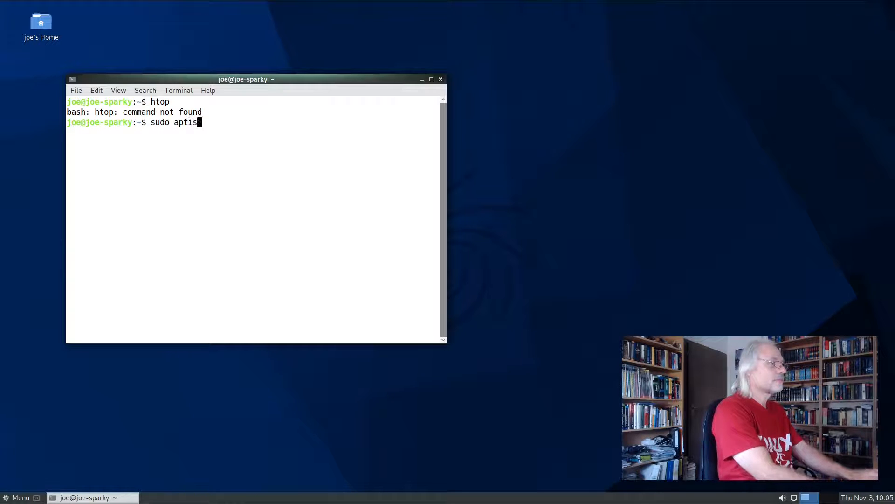
{"action": "key", "text": "BackSpace"}
{"action": "key", "text": "BackSpace"}
{"action": "type", "text": "instal"}
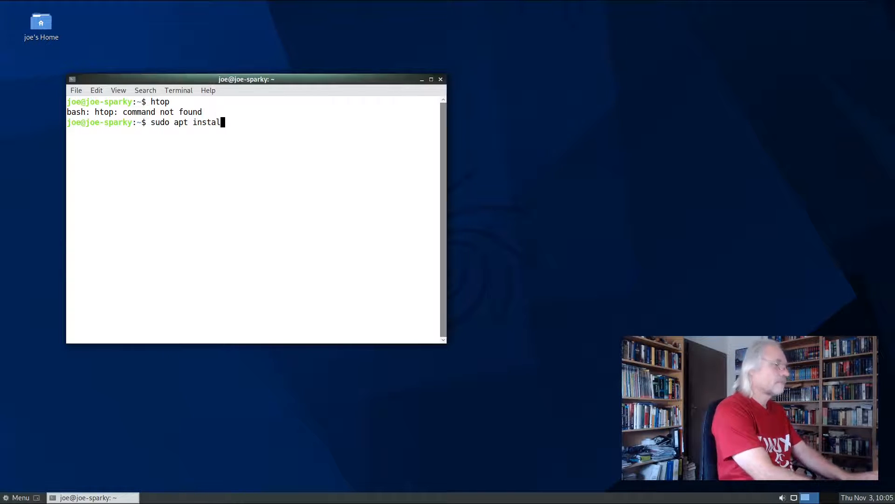
{"action": "type", "text": "l htop"}
{"action": "key", "text": "Return"}
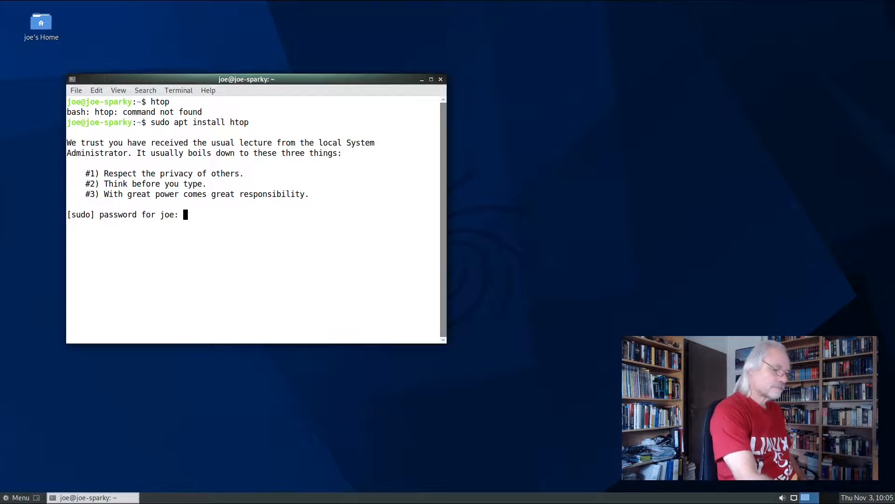
{"action": "key", "text": "Return"}
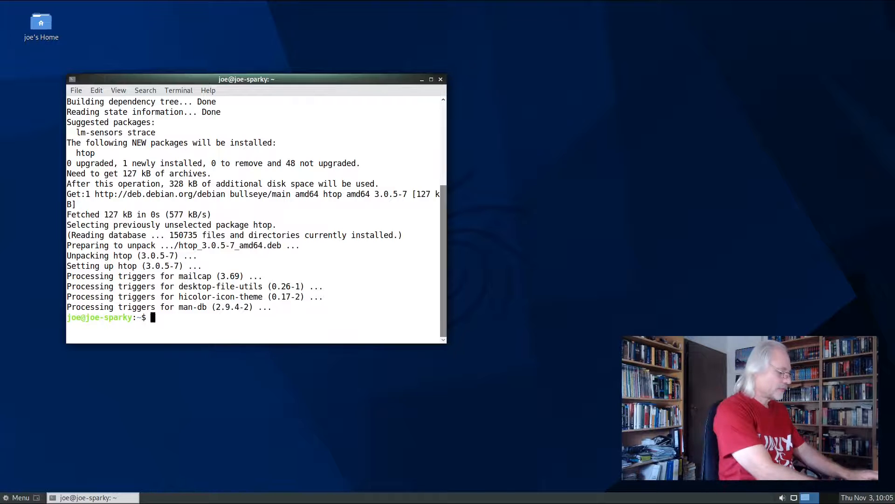
{"action": "type", "text": "htop"}
{"action": "key", "text": "Return"}
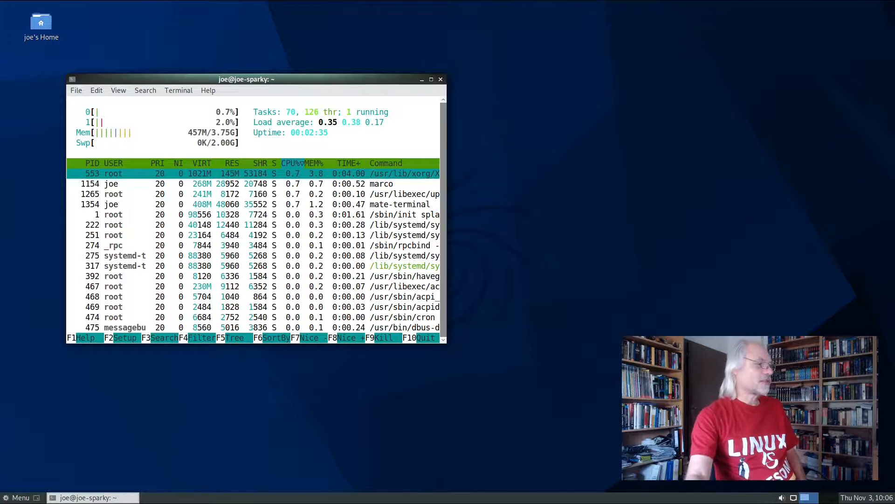
Launch APTus AppCenter from the System Tools applications and authenticate with the account password
{"action": "left_click", "coordinate": [18, 498]}
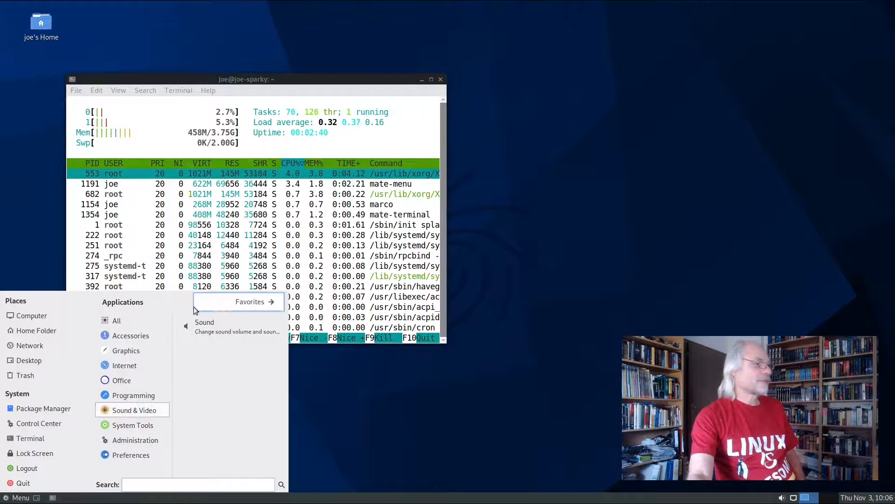
{"action": "mouse_move", "coordinate": [112, 335]}
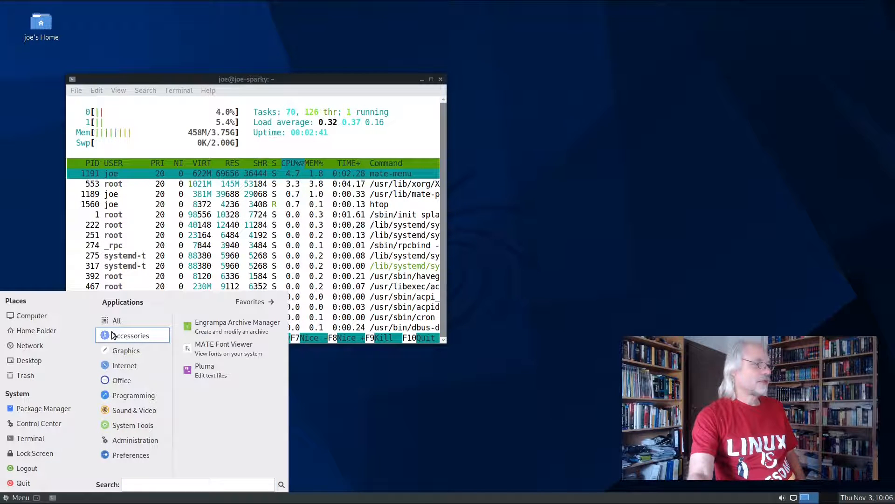
{"action": "mouse_move", "coordinate": [135, 426]}
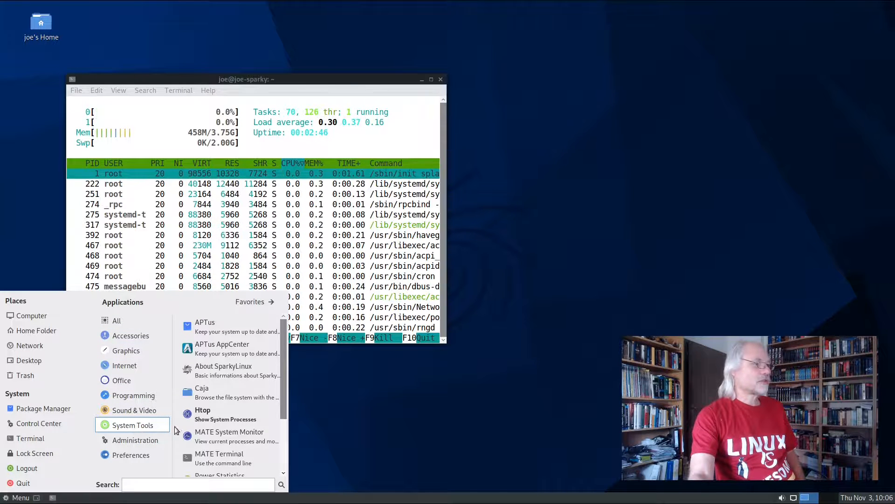
{"action": "left_click", "coordinate": [228, 350]}
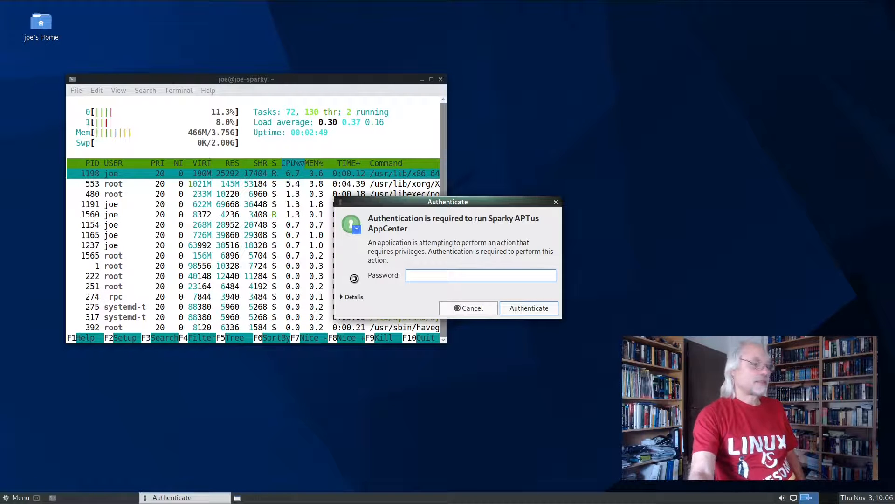
{"action": "type", "text": "••••••"}
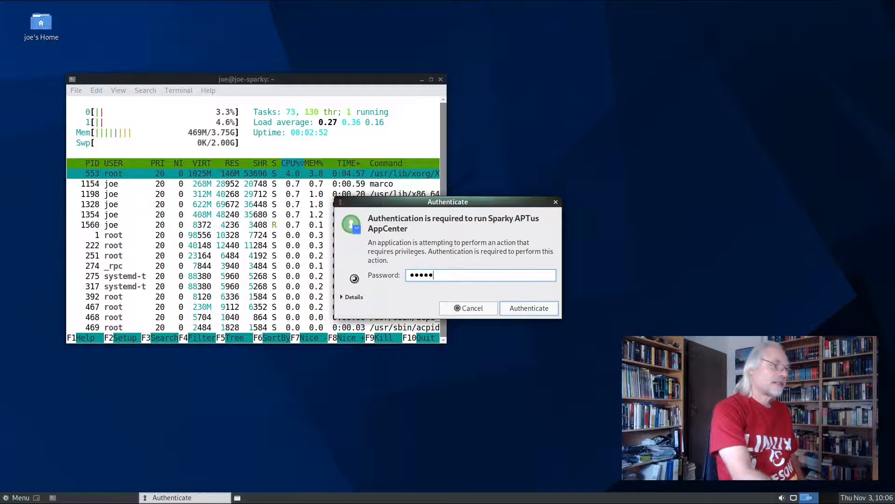
{"action": "key", "text": "Return"}
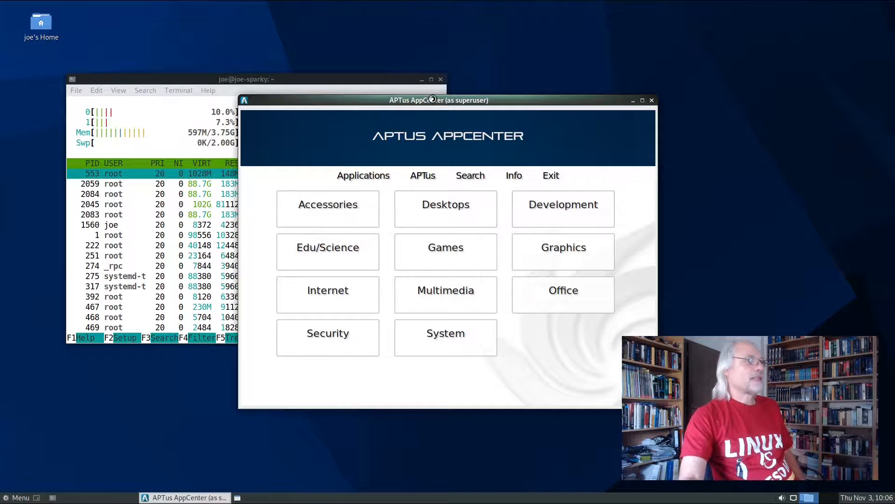
Reposition the AppCenter window over the terminal and show the office suites offered in the Office category
{"action": "left_click_drag", "start_coordinate": [434, 100], "coordinate": [390, 111]}
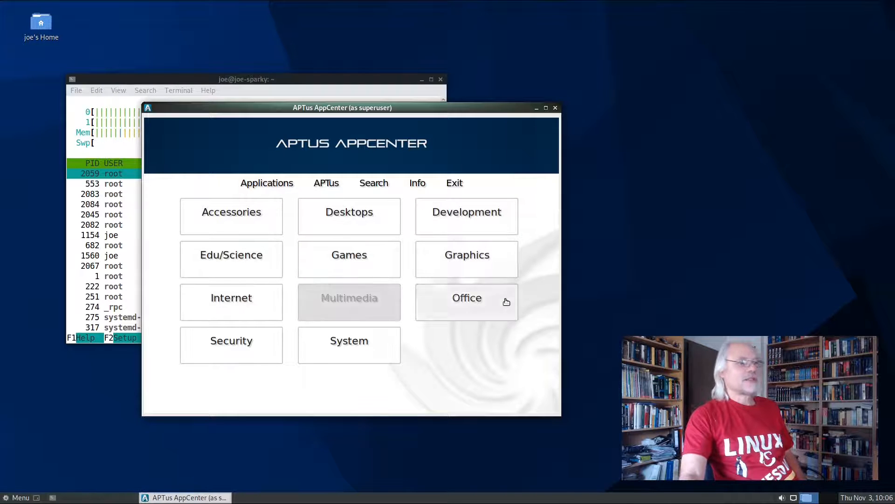
{"action": "left_click", "coordinate": [482, 303]}
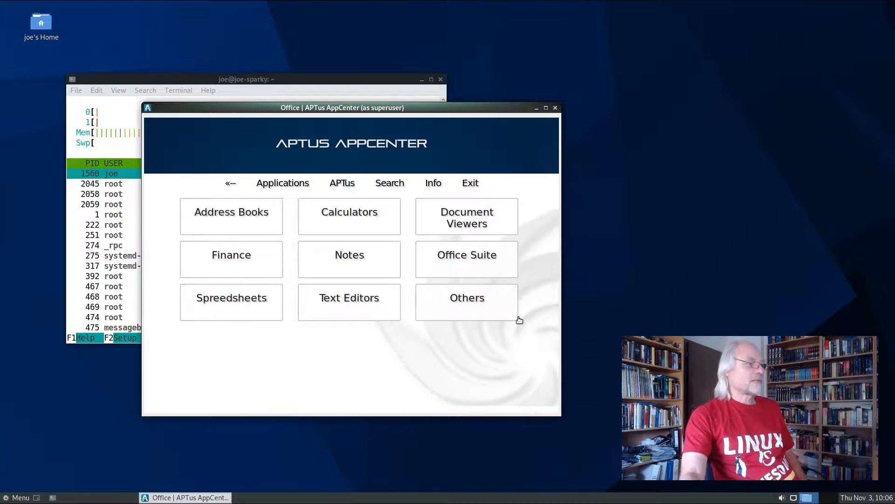
{"action": "left_click", "coordinate": [467, 261]}
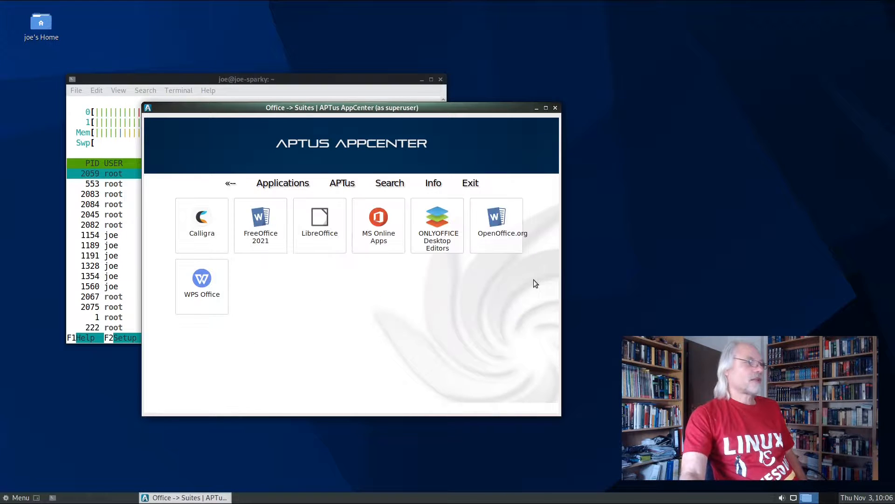